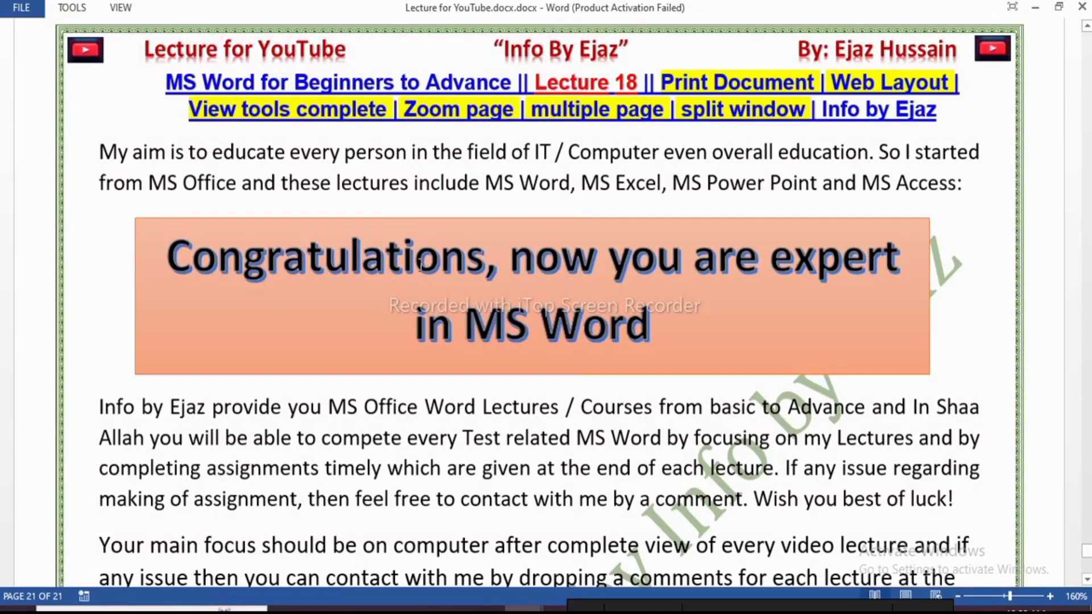
# Look over the Lecture 18 page in Read Mode and return it to Print Layout
pyautogui.scroll(-10, 610, 306)
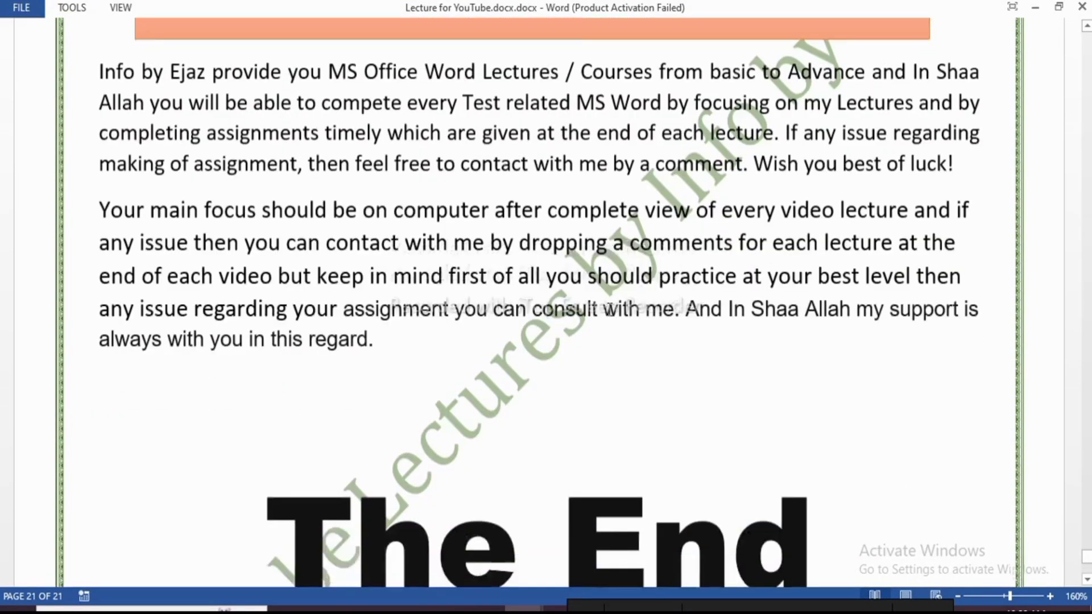
pyautogui.scroll(15, 800, 223)
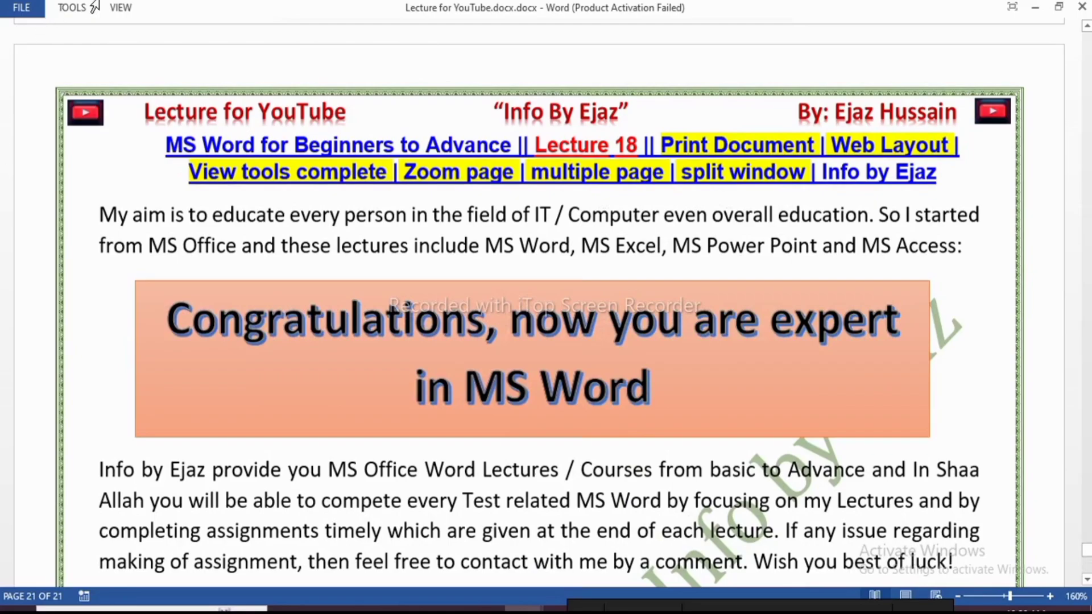
pyautogui.scroll(-10, 589, 252)
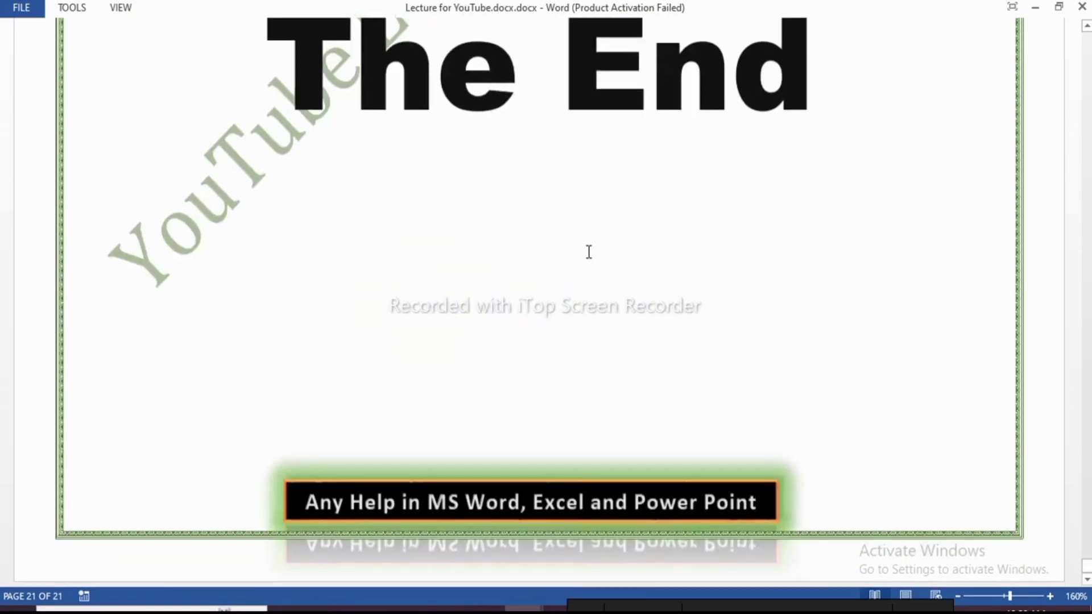
pyautogui.scroll(15, 588, 252)
pyautogui.press('Escape')
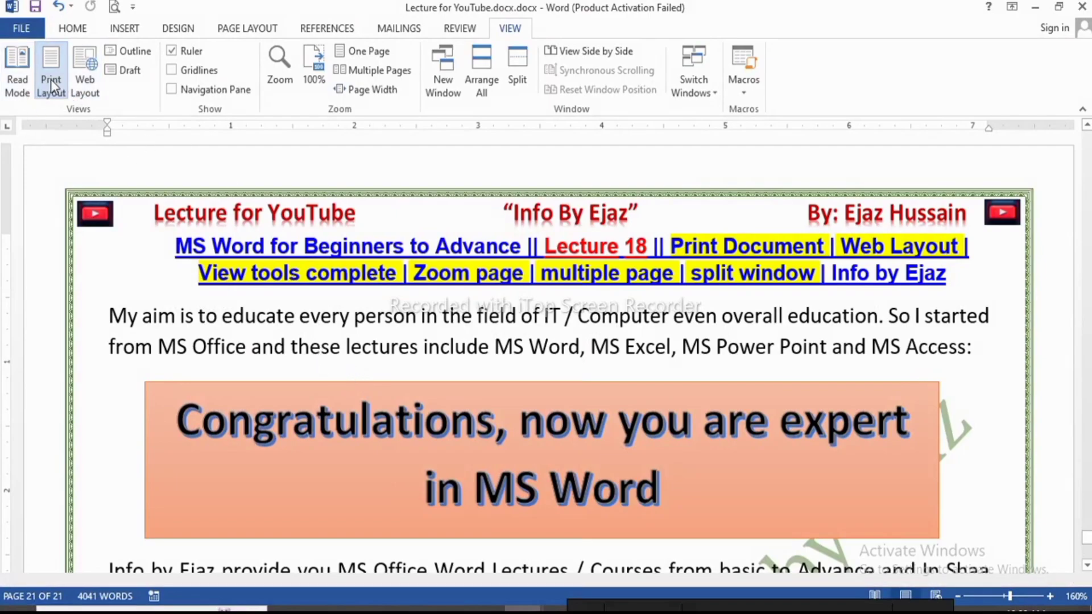
pyautogui.scroll(-2, 569, 344)
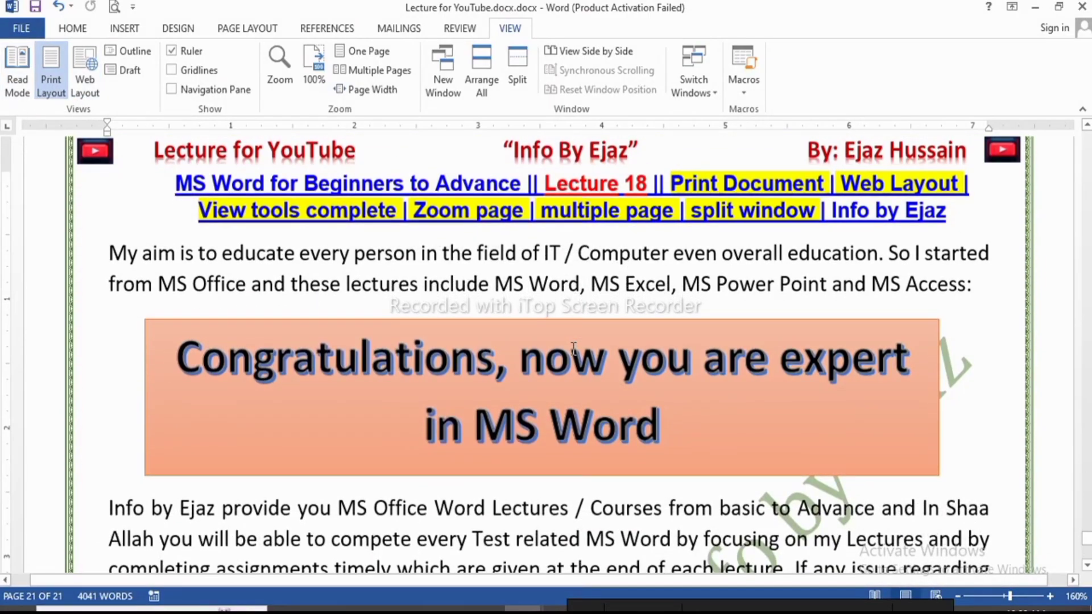
pyautogui.scroll(2, 561, 345)
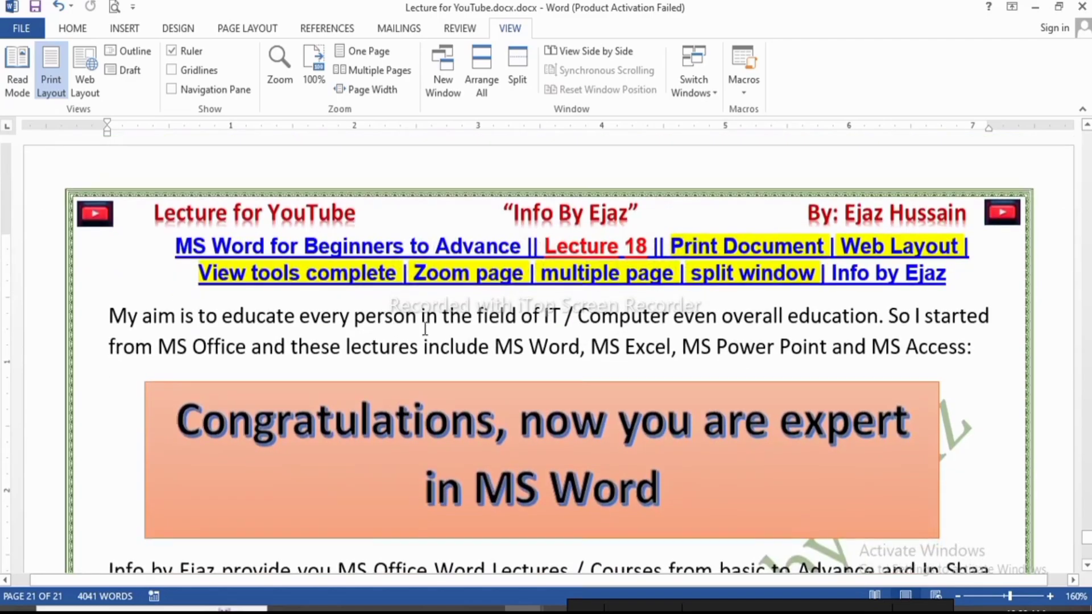
# View the Lecture 17 and Lecture 18 sections in Web Layout, ending back in Print Layout
pyautogui.click(88, 85)
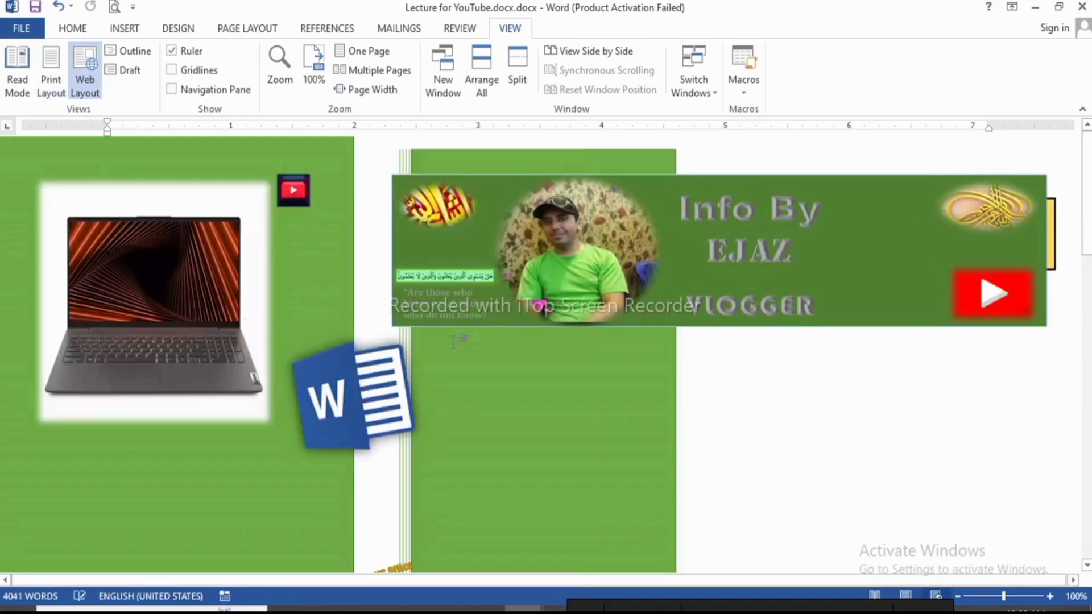
pyautogui.scroll(-10, 381, 344)
pyautogui.scroll(4, 311, 375)
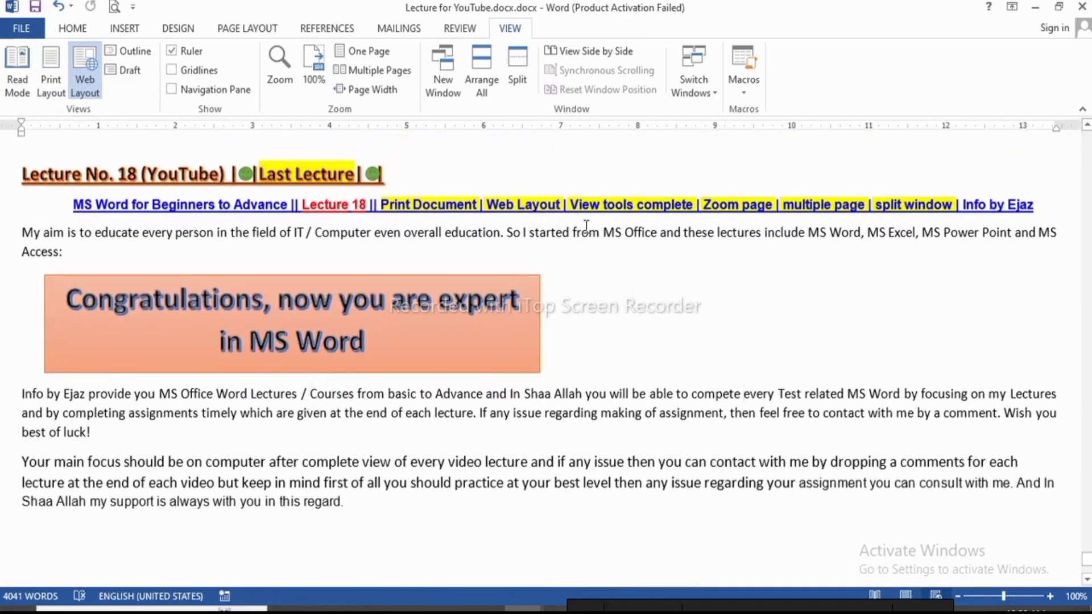
pyautogui.scroll(10, 485, 451)
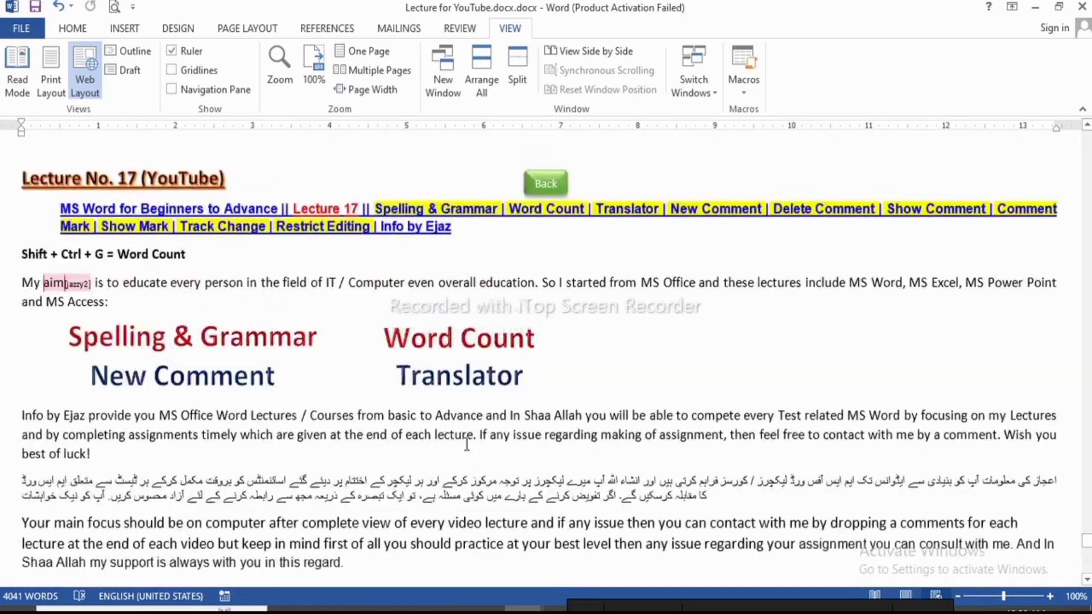
pyautogui.scroll(-1, 467, 443)
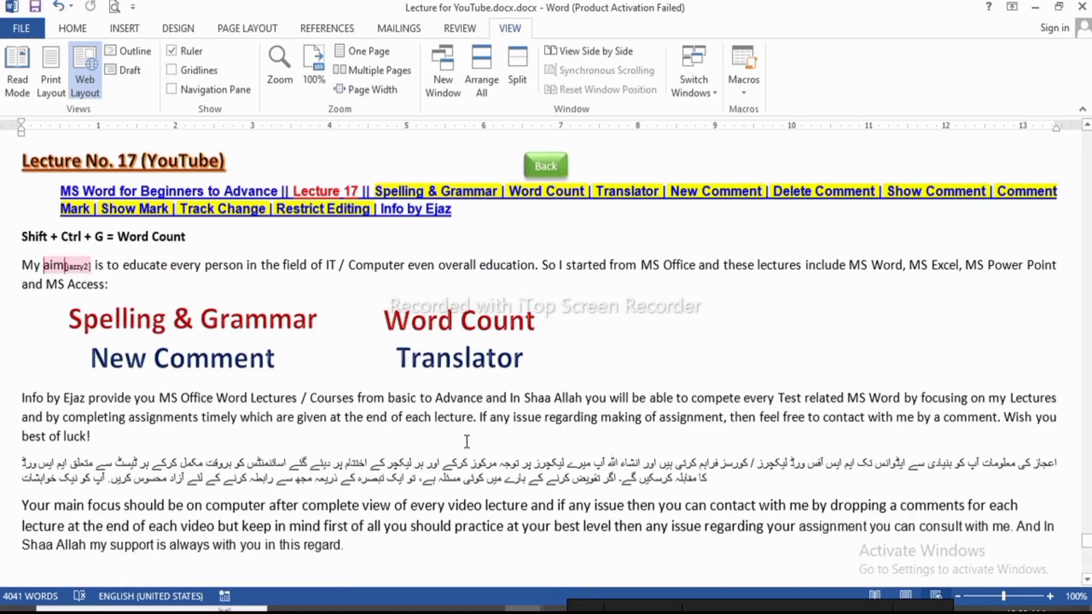
pyautogui.click(51, 71)
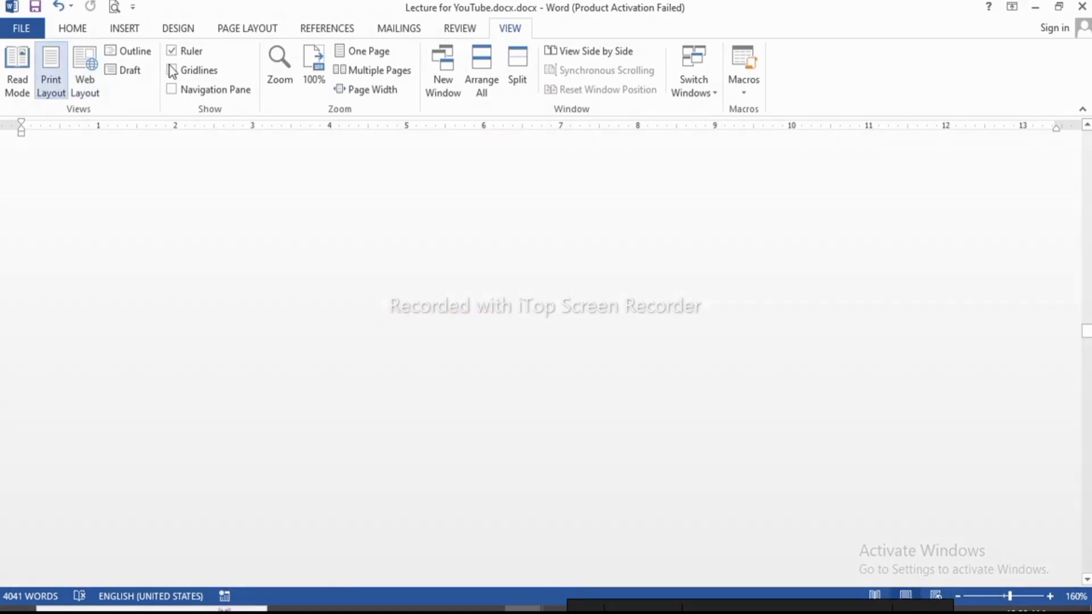
# Switch the lecture document to Outline view and look through the Lecture 16 to Lecture 18 sections
pyautogui.click(128, 53)
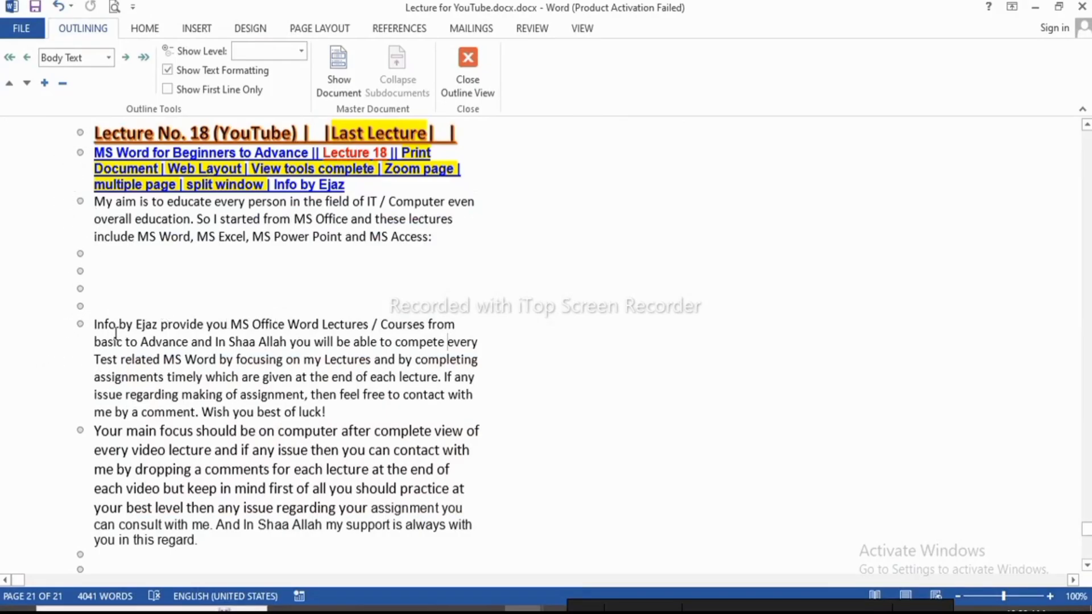
pyautogui.scroll(-1, 153, 356)
pyautogui.scroll(-3, 152, 356)
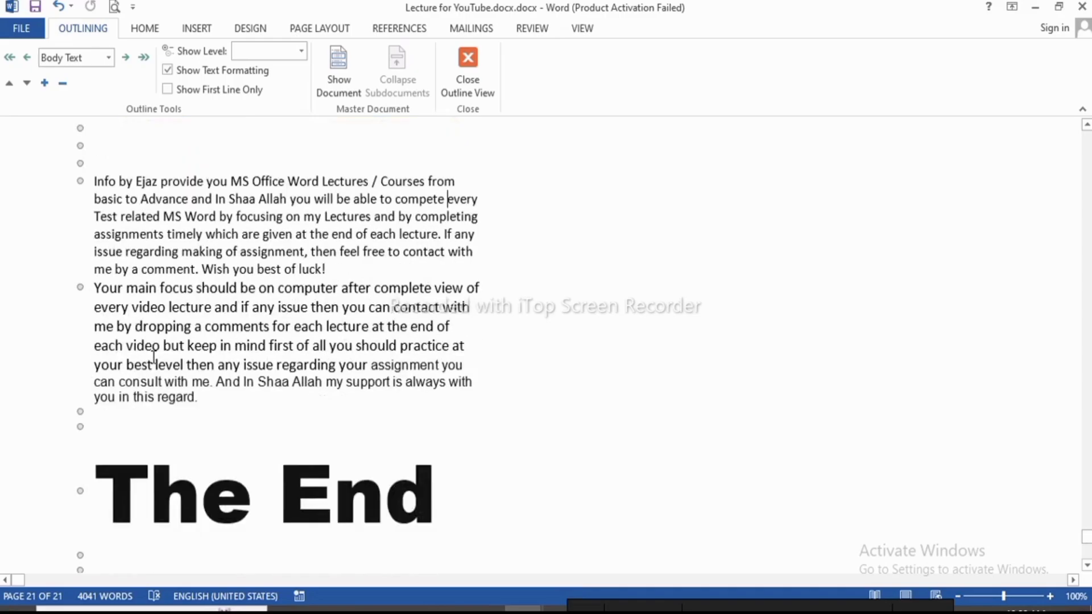
pyautogui.scroll(4, 153, 357)
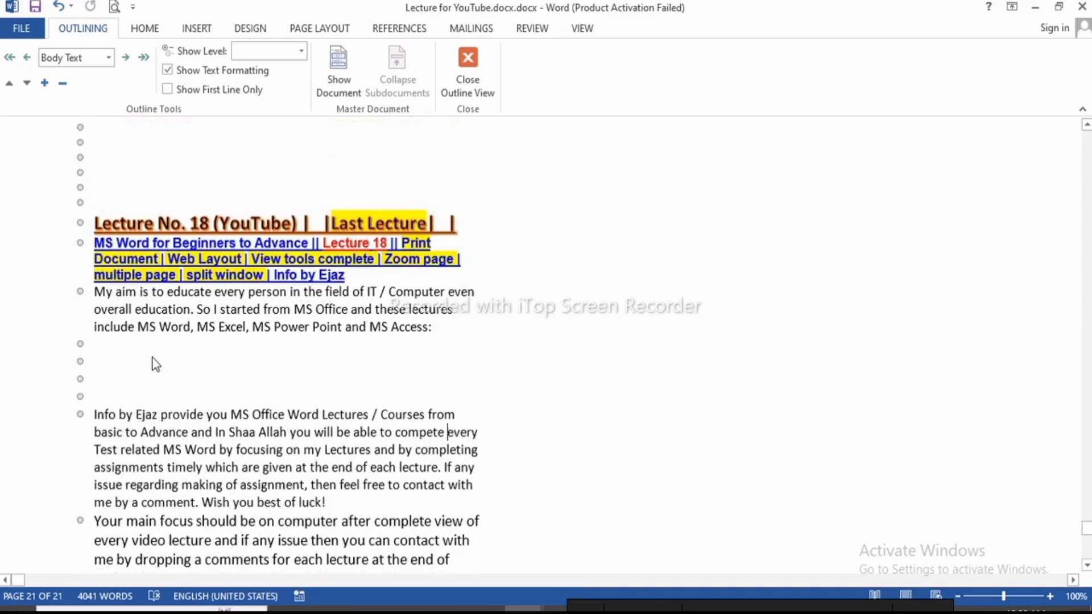
pyautogui.scroll(20, 168, 350)
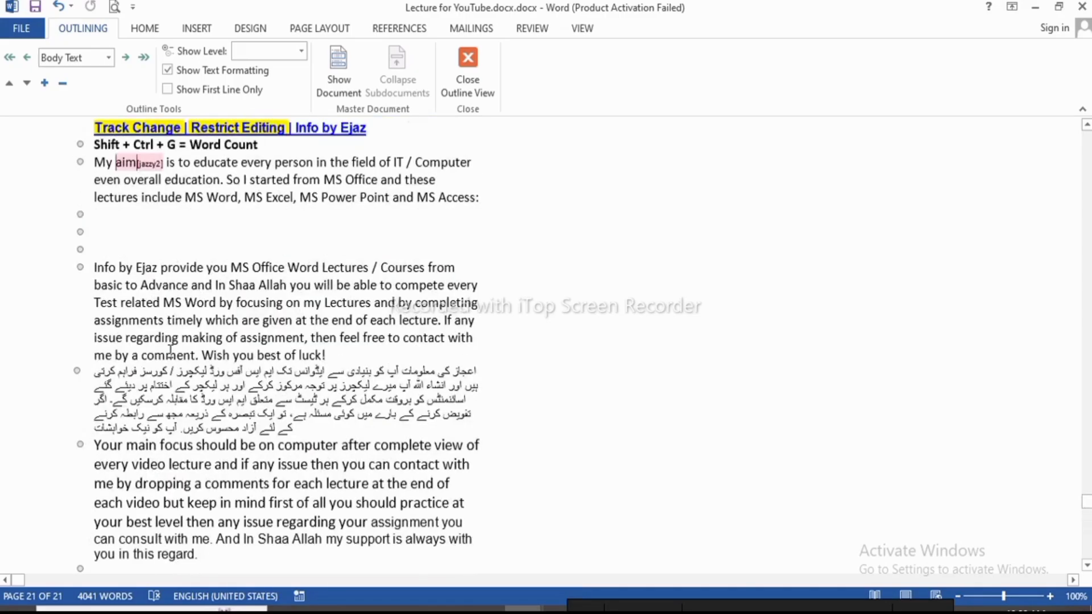
pyautogui.scroll(-6, 173, 348)
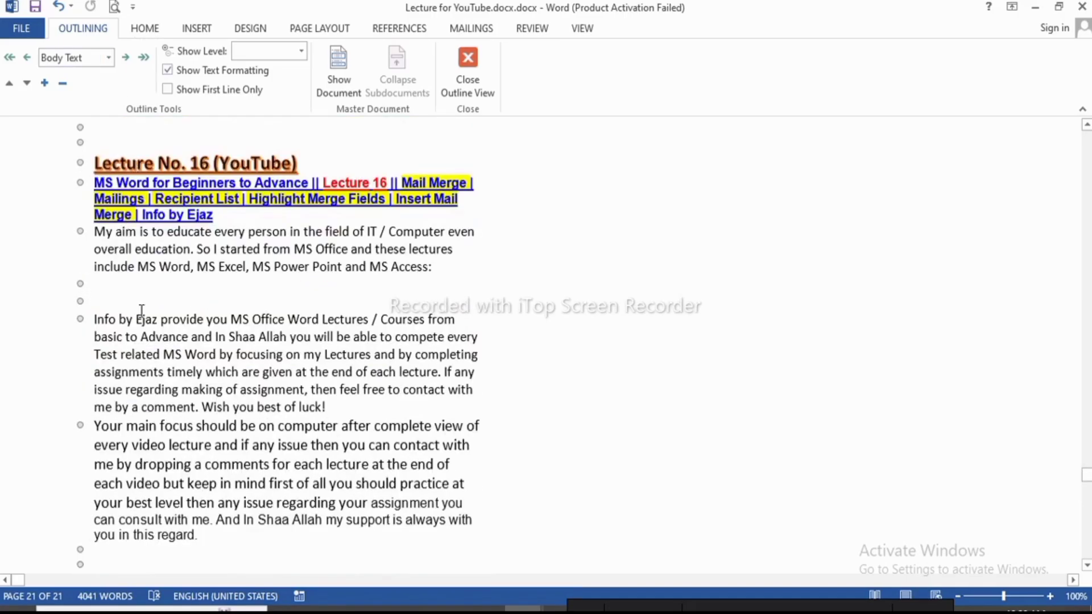
pyautogui.scroll(2, 140, 315)
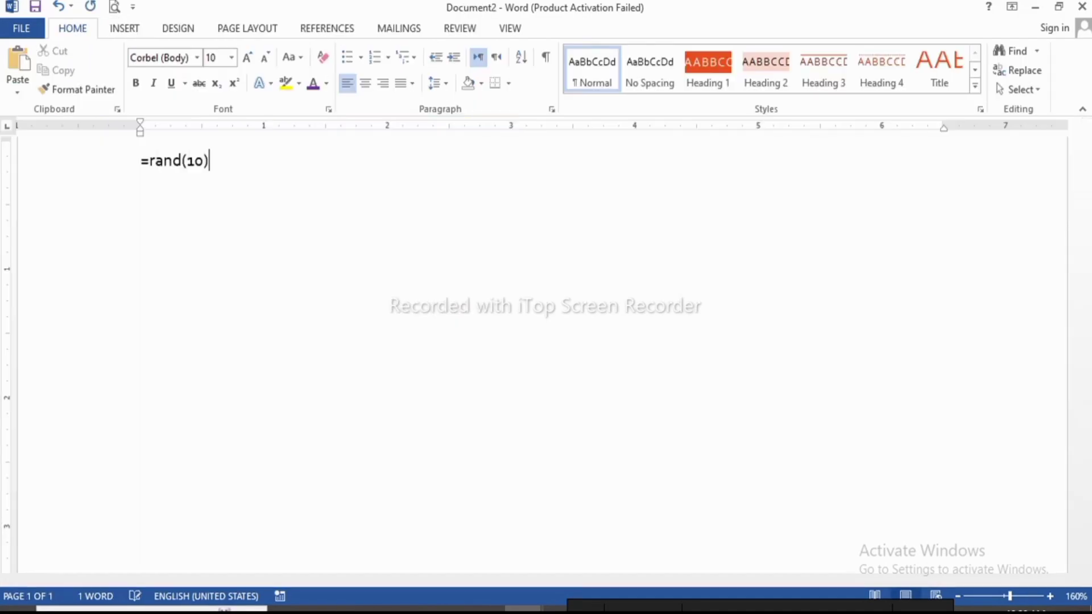
# Generate sample paragraphs in Document2 from the =rand(10) formula and look at the first paragraph
pyautogui.press('Return')
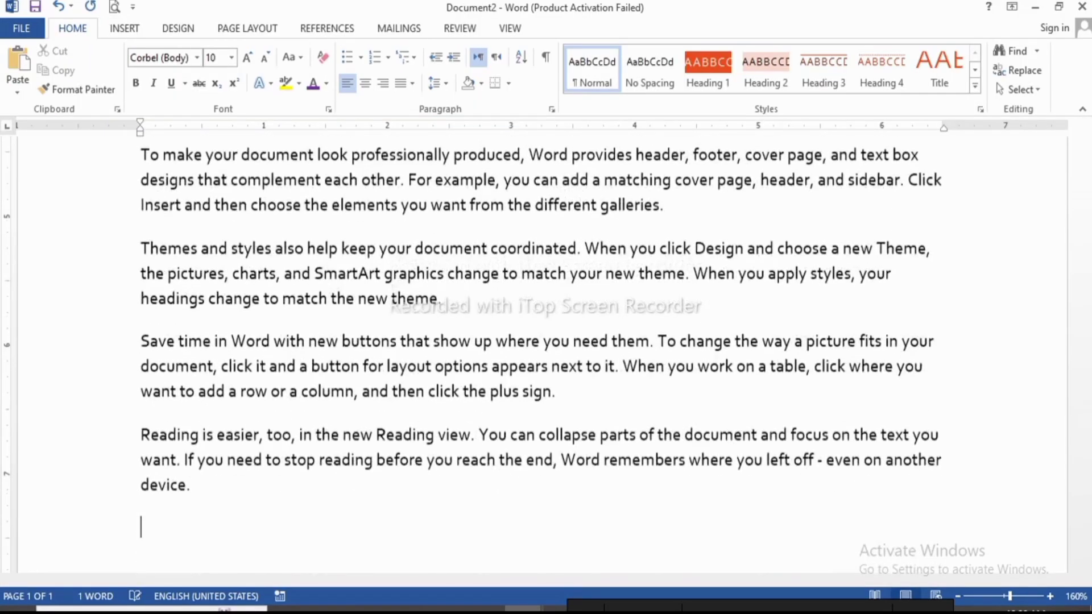
pyautogui.scroll(6, 289, 301)
pyautogui.scroll(1, 289, 301)
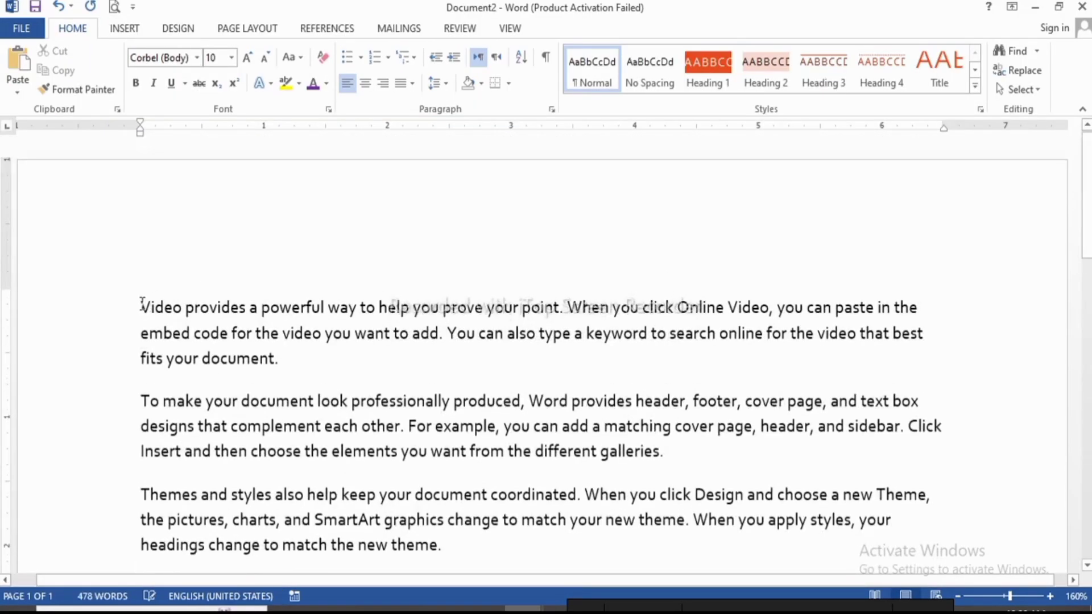
pyautogui.moveTo(138, 303); pyautogui.dragTo(293, 358)
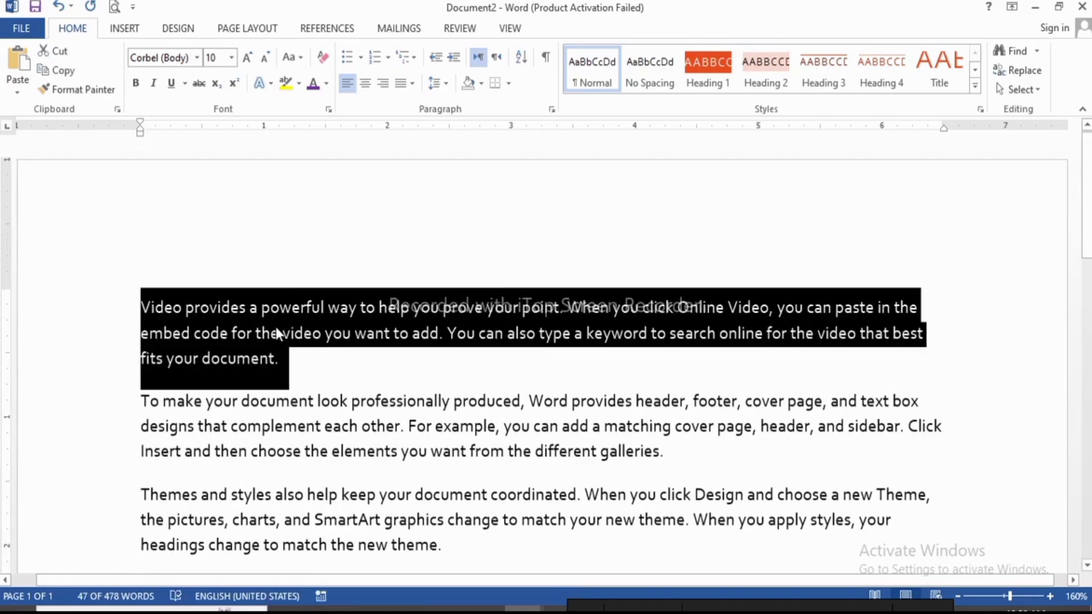
pyautogui.click(279, 334)
# Show Document2 in Outline view and set its first two paragraphs to Level 1
pyautogui.click(515, 29)
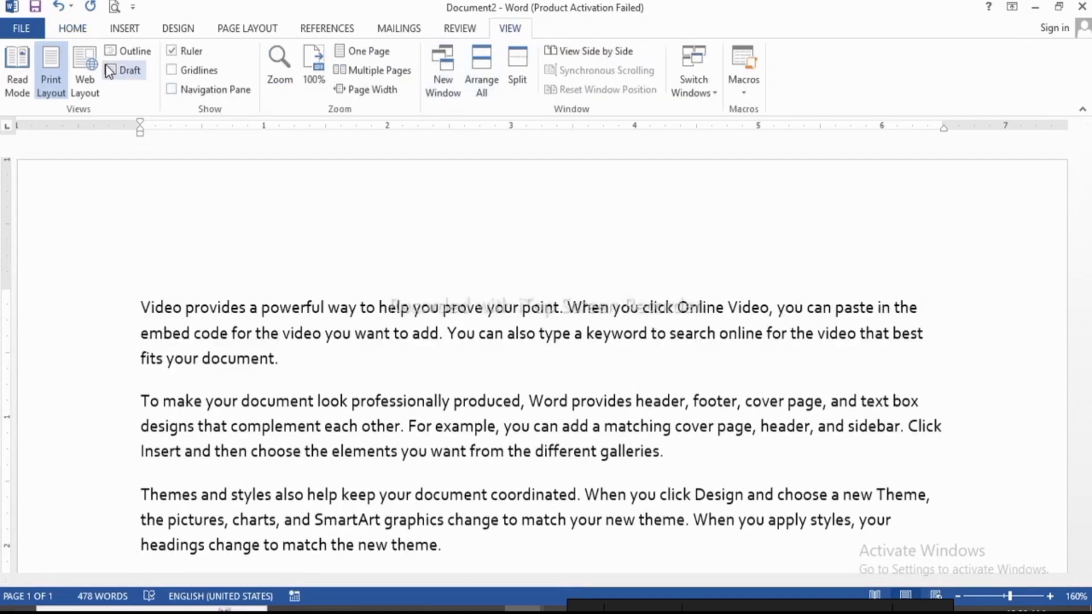
pyautogui.click(139, 56)
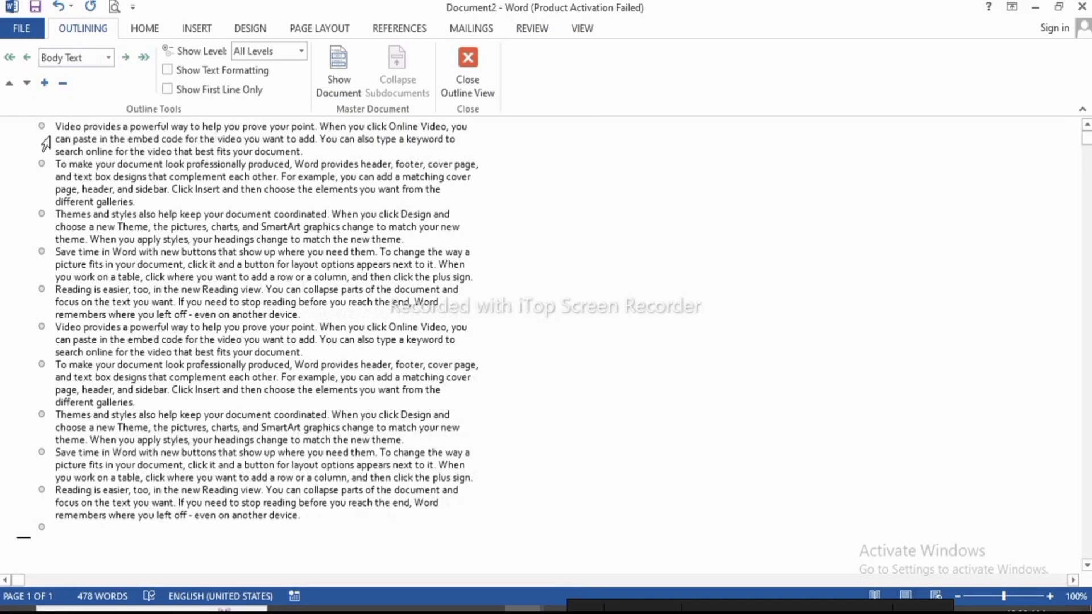
pyautogui.moveTo(54, 124); pyautogui.dragTo(144, 203)
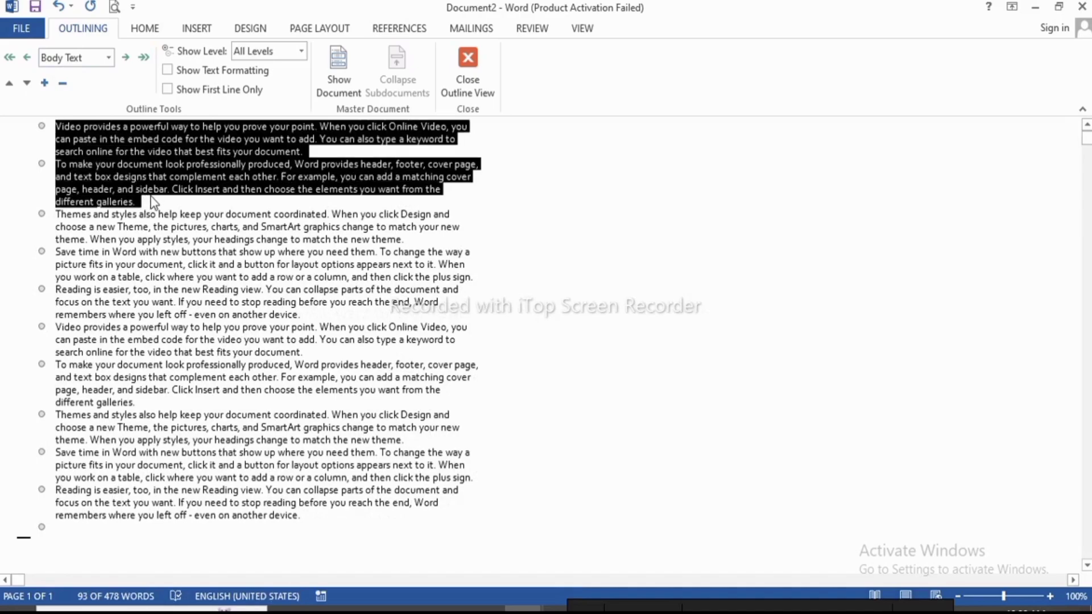
pyautogui.click(109, 59)
pyautogui.click(62, 77)
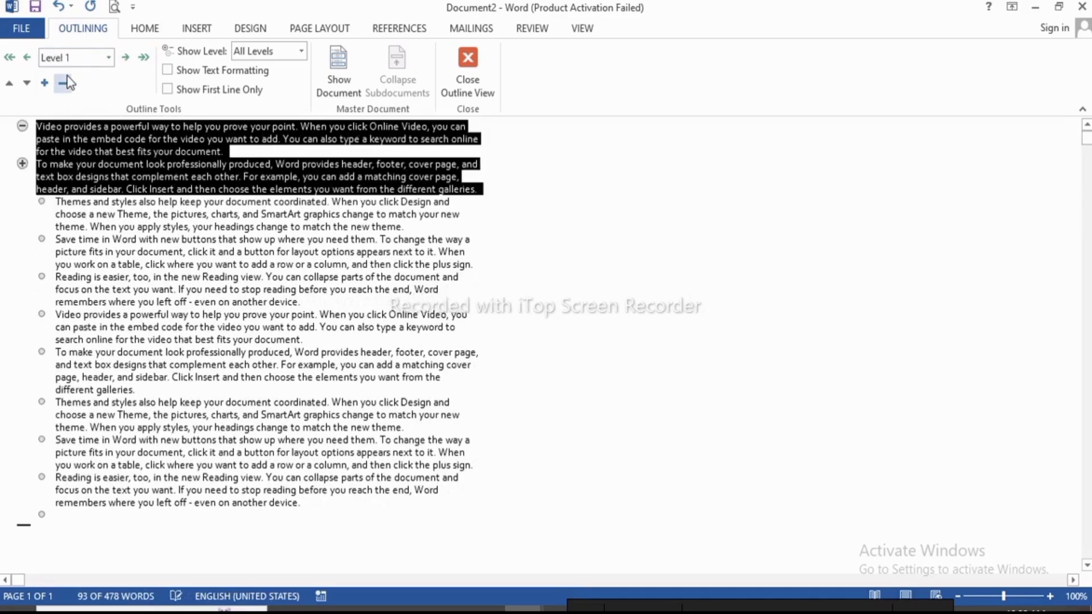
# Set the third to fifth paragraphs of the outline to Level 2
pyautogui.click(108, 60)
pyautogui.click(108, 59)
pyautogui.moveTo(55, 202); pyautogui.dragTo(301, 303)
pyautogui.click(108, 58)
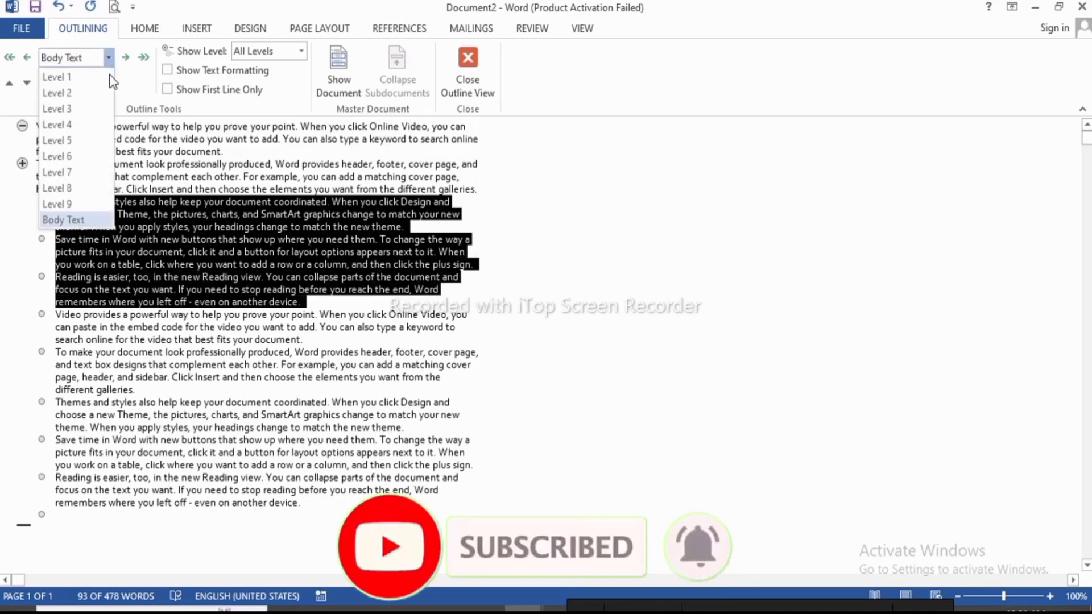
pyautogui.click(74, 94)
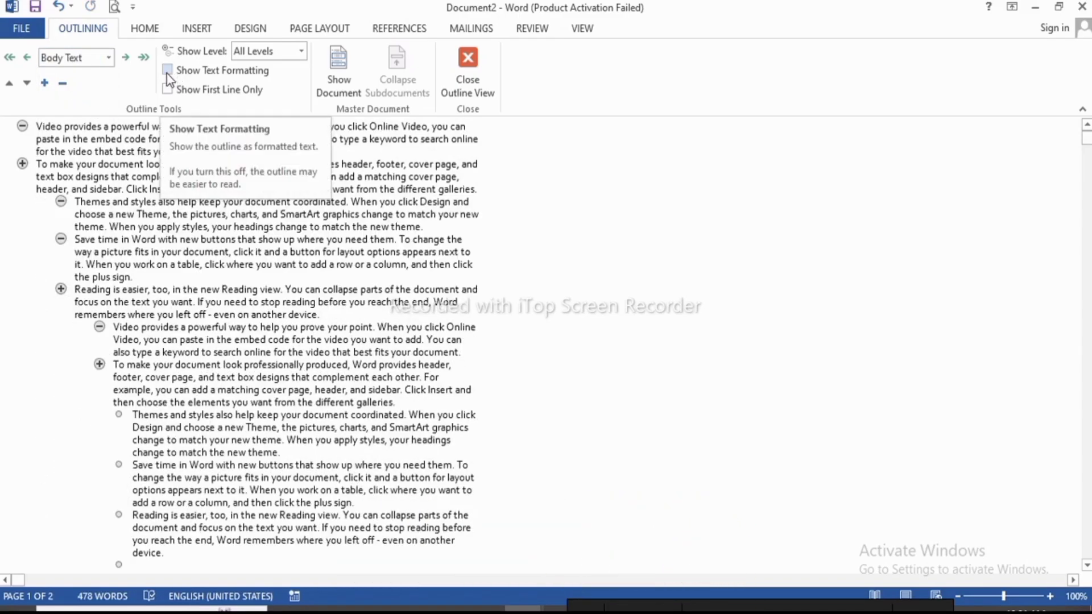
# Turn on Show Text Formatting for the outline and check how each level is formatted
pyautogui.click(166, 71)
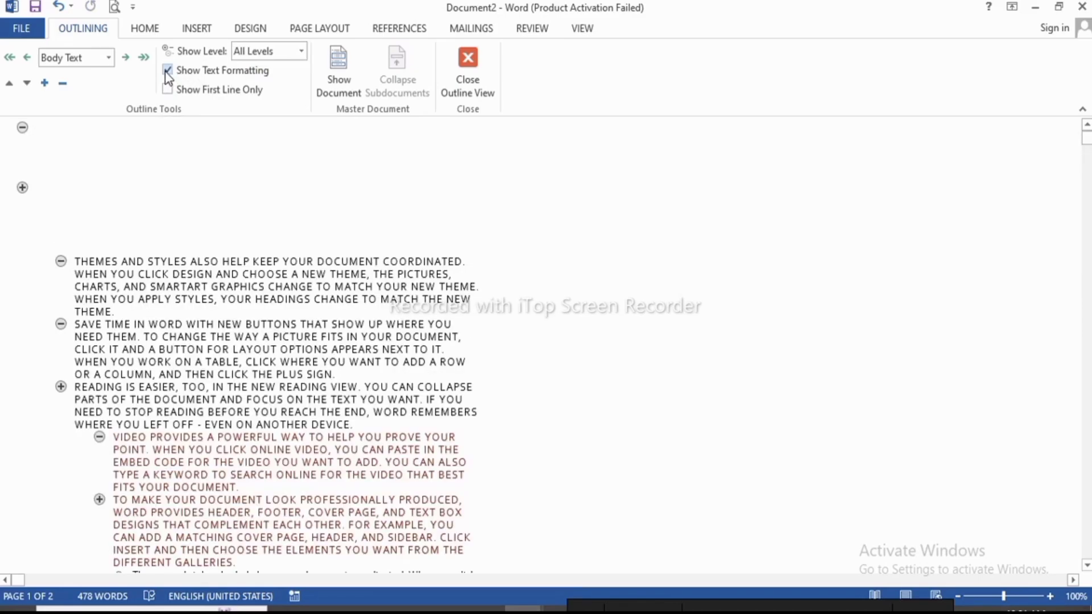
pyautogui.click(166, 72)
pyautogui.click(166, 72)
pyautogui.scroll(-4, 260, 342)
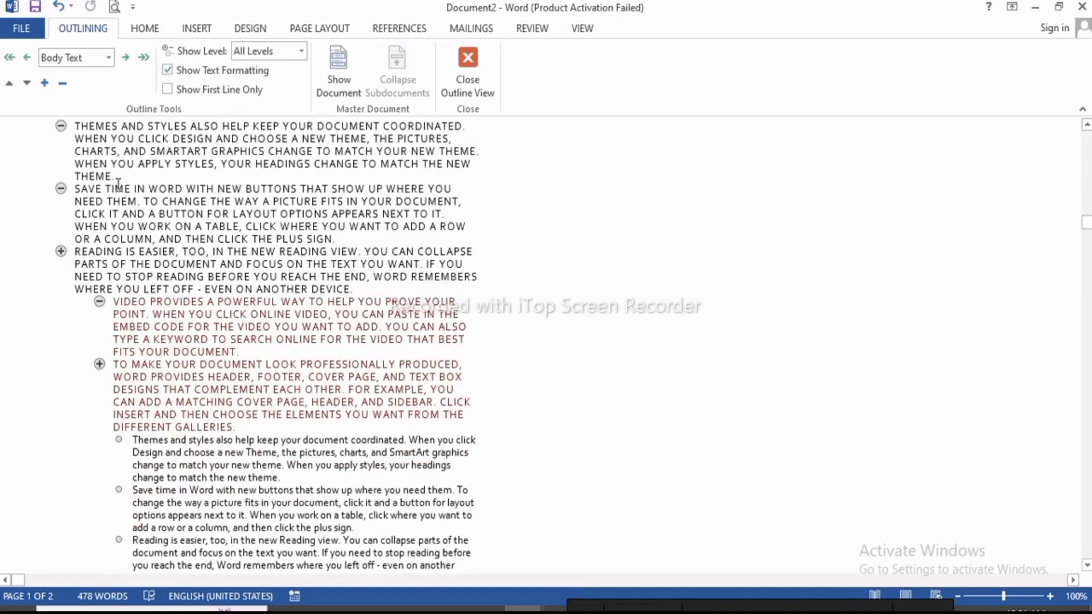
pyautogui.scroll(-1, 165, 230)
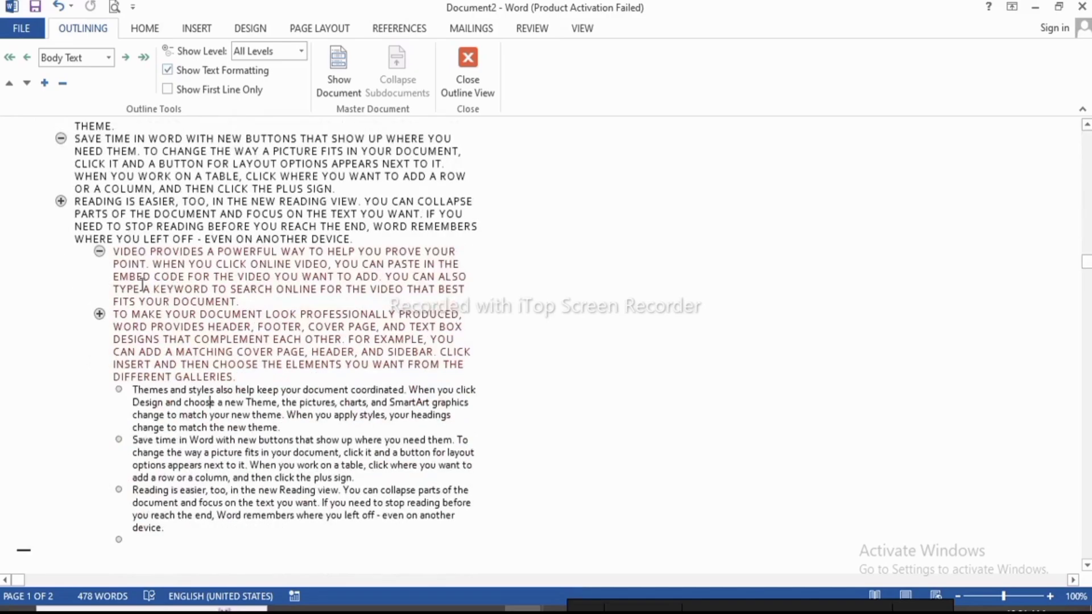
# Show the master document tools and create a subdocument from the Level 2 paragraph starting "Themes and styles"
pyautogui.click(147, 176)
pyautogui.click(339, 70)
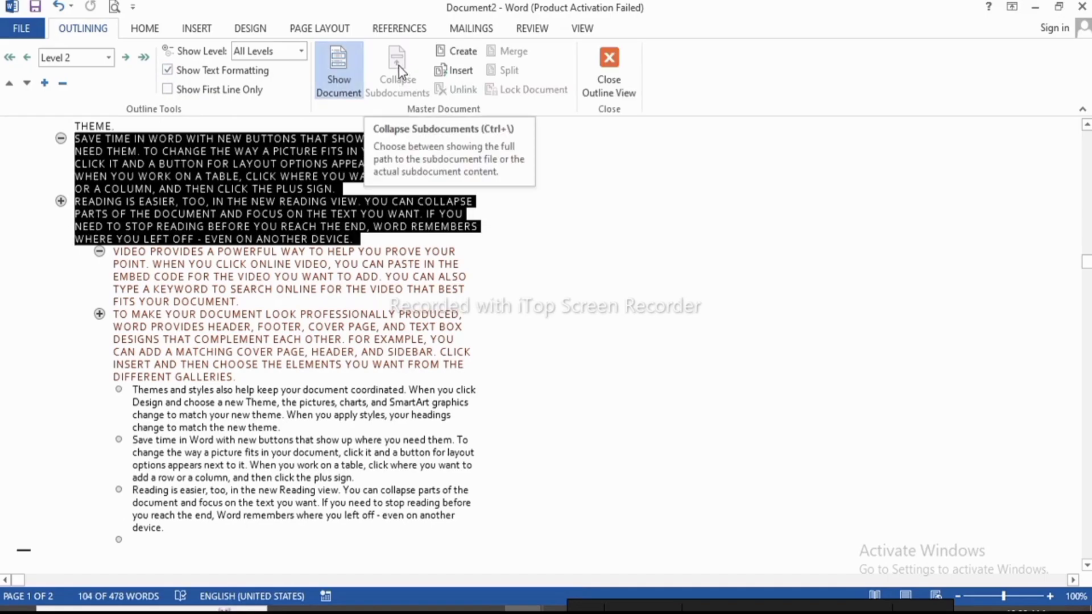
pyautogui.hotkey('ctrl', 'z')
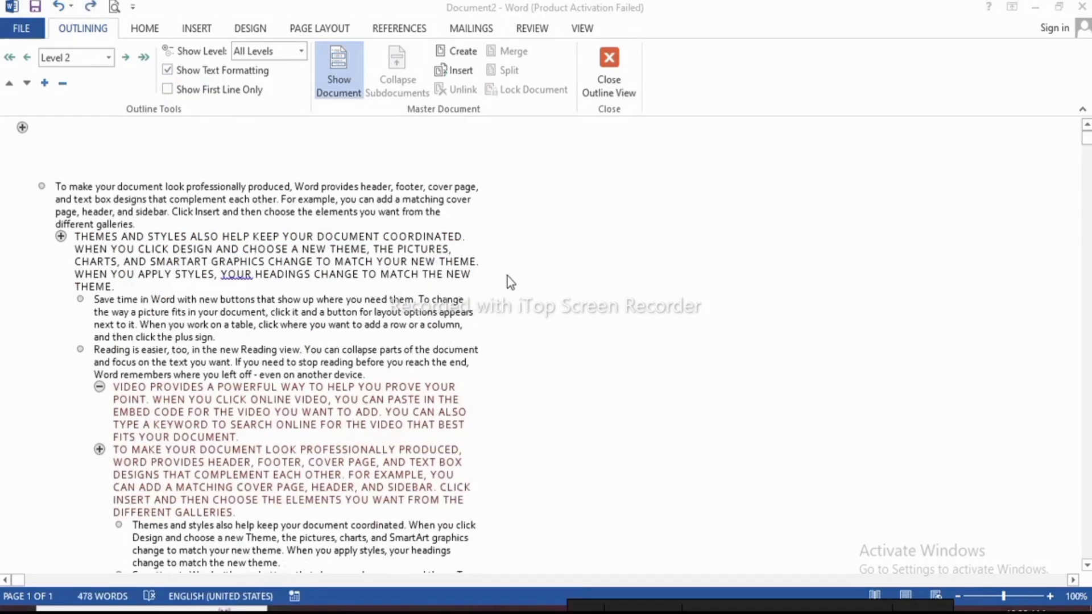
pyautogui.click(454, 51)
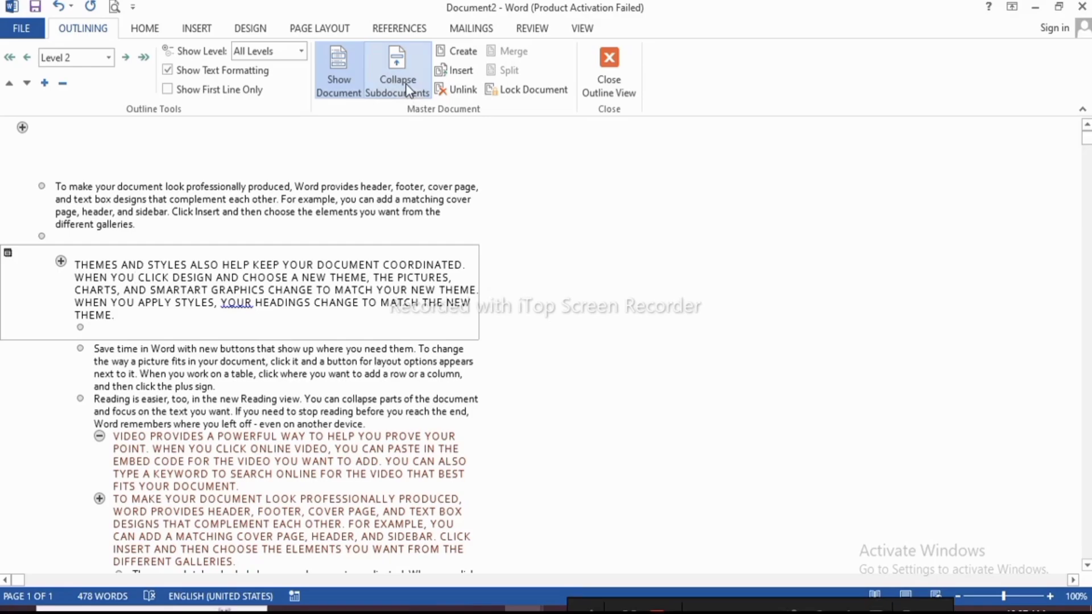
# Try to collapse the subdocuments of Document2, dismissing the save of the master document
pyautogui.click(407, 65)
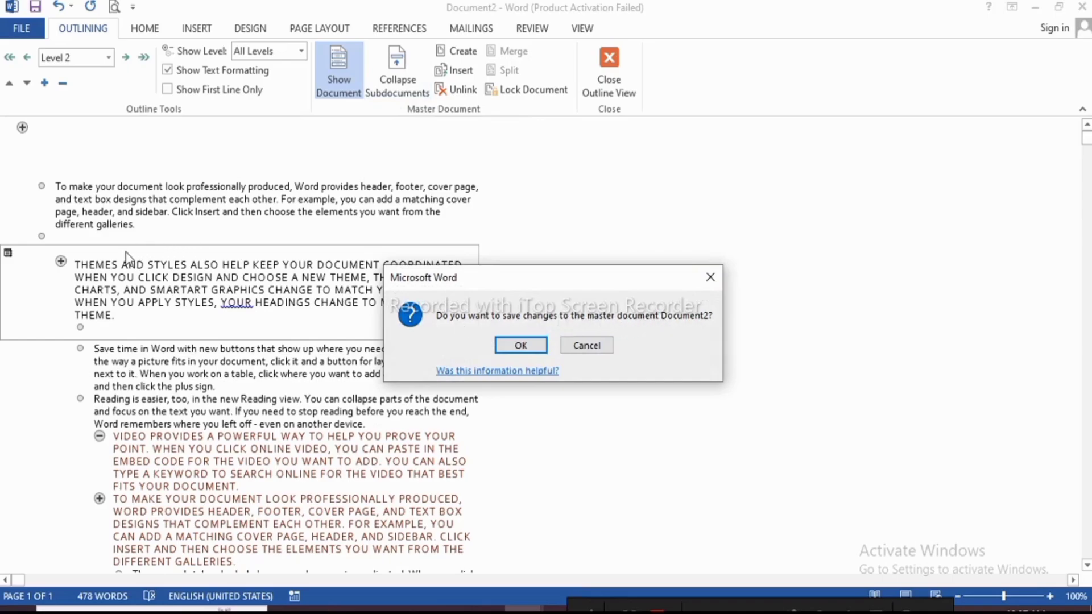
pyautogui.click(709, 277)
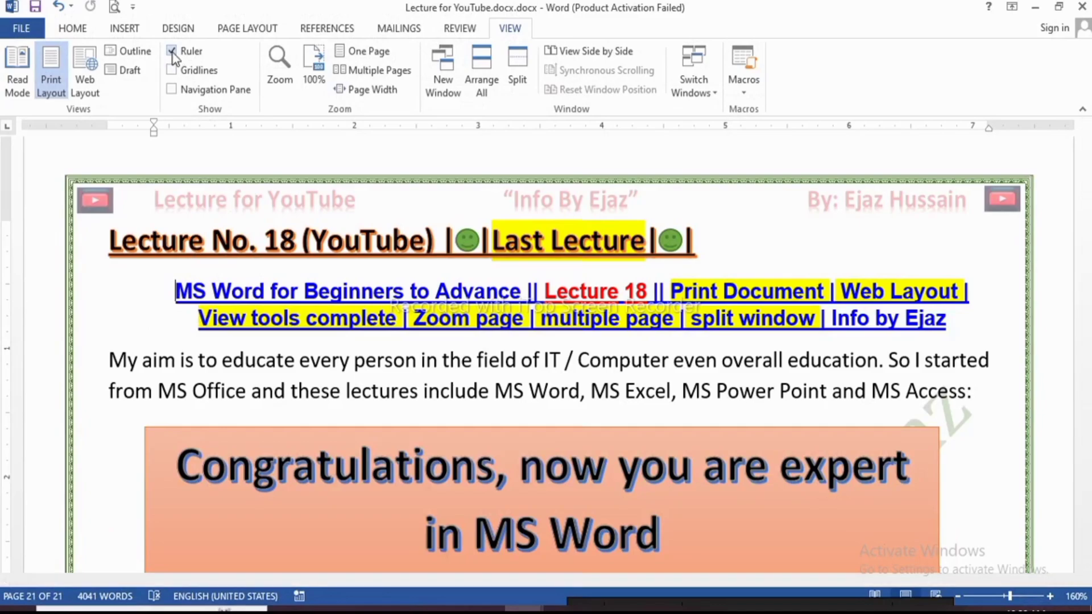
# Hide the ruler in the Lecture for YouTube document
pyautogui.click(172, 52)
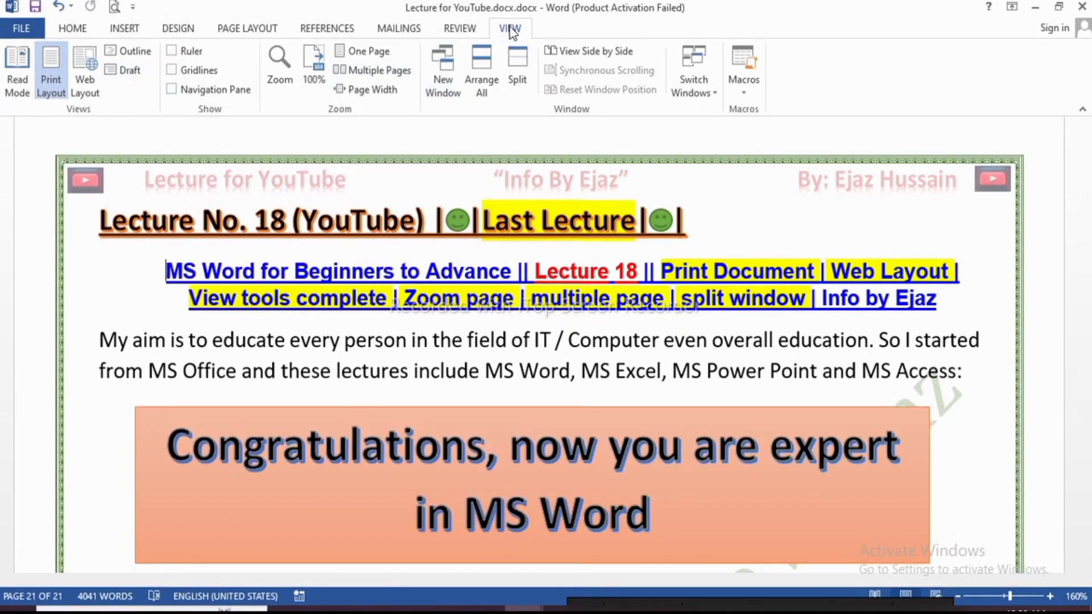
# Show the ruler in the Lecture for YouTube document and look over the last lecture page with it displayed
pyautogui.click(170, 51)
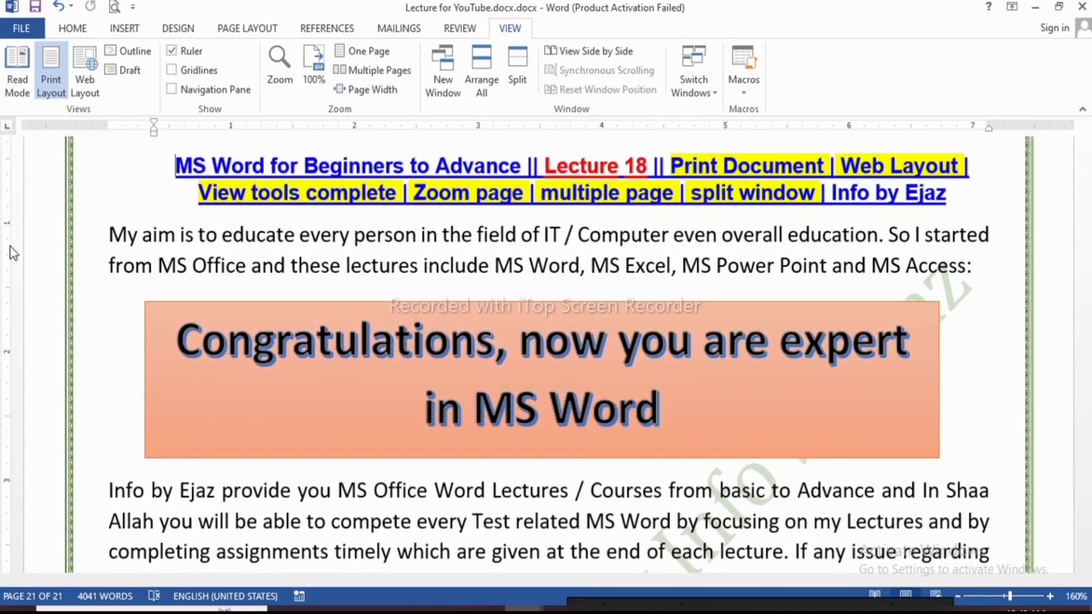
pyautogui.scroll(3, 12, 253)
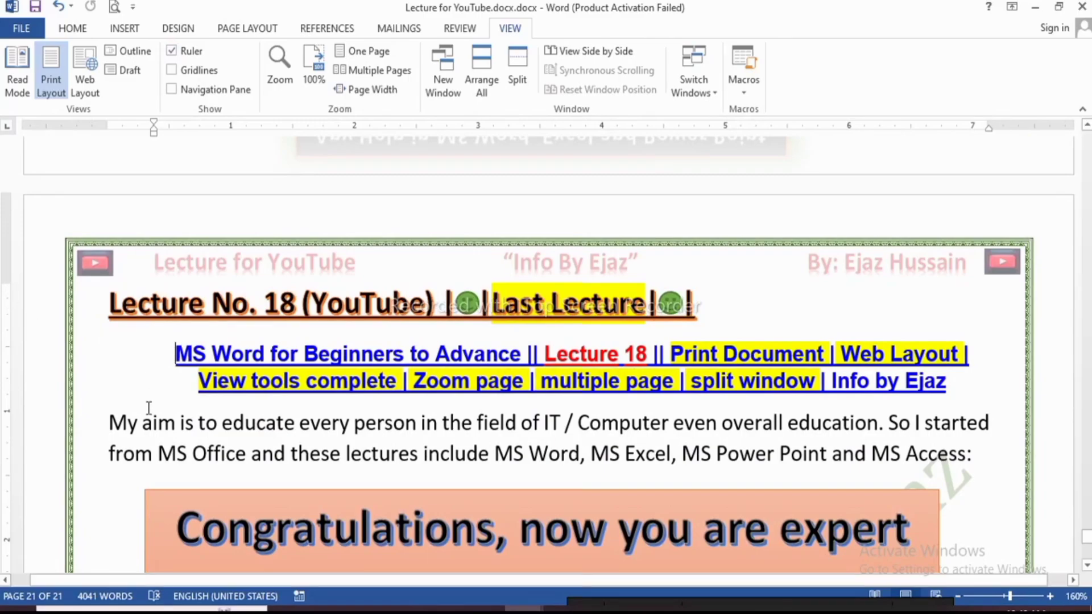
pyautogui.click(149, 407)
pyautogui.scroll(-2, 149, 408)
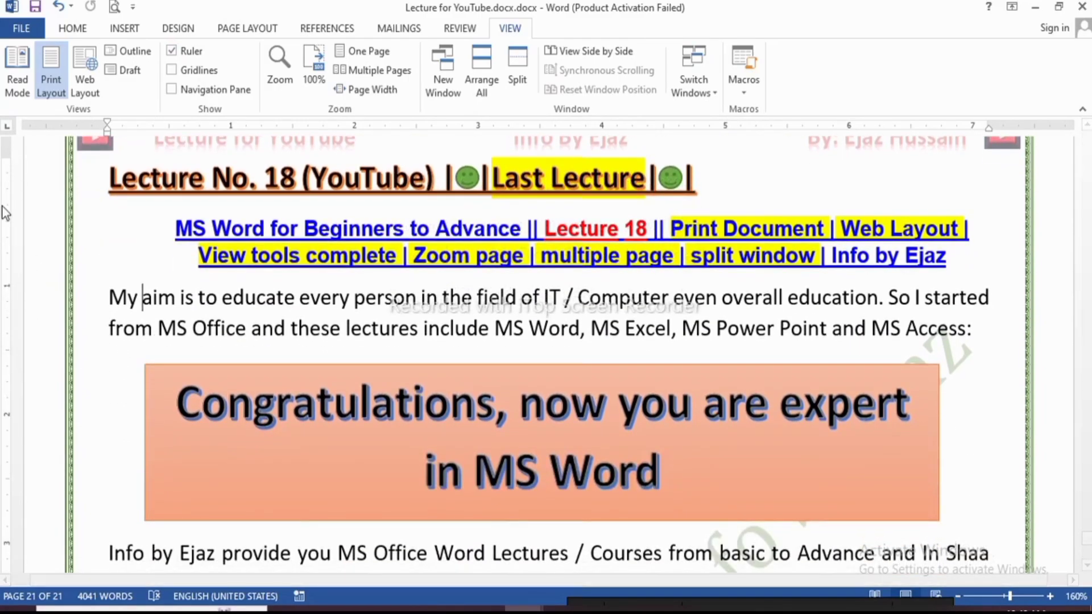
pyautogui.scroll(1, 170, 307)
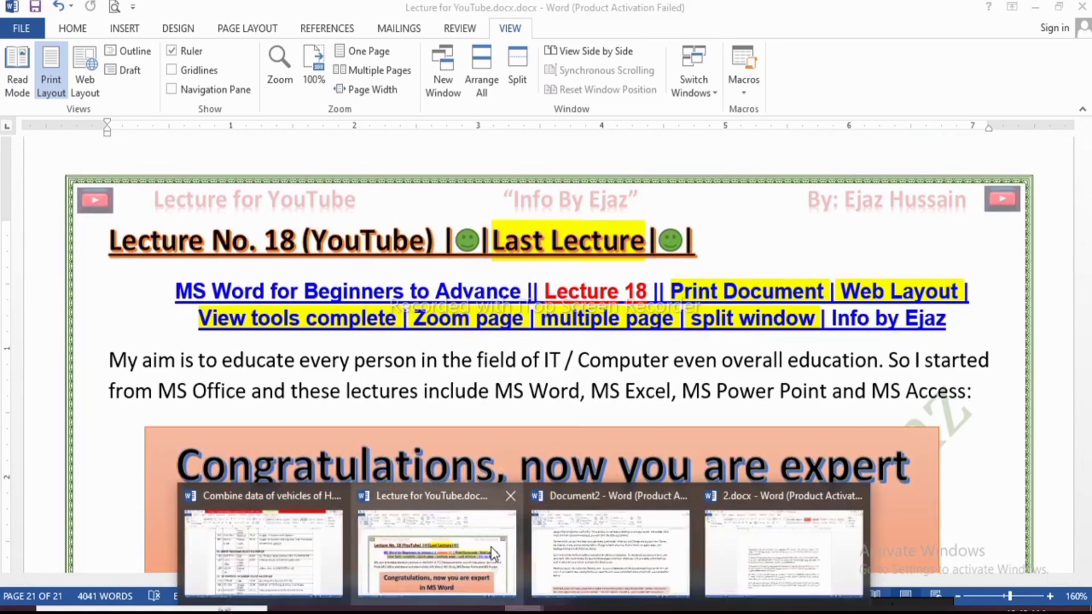
# Switch to 2.docx, enlarge it to 110% and reduce its top margin using the vertical ruler
pyautogui.click(749, 547)
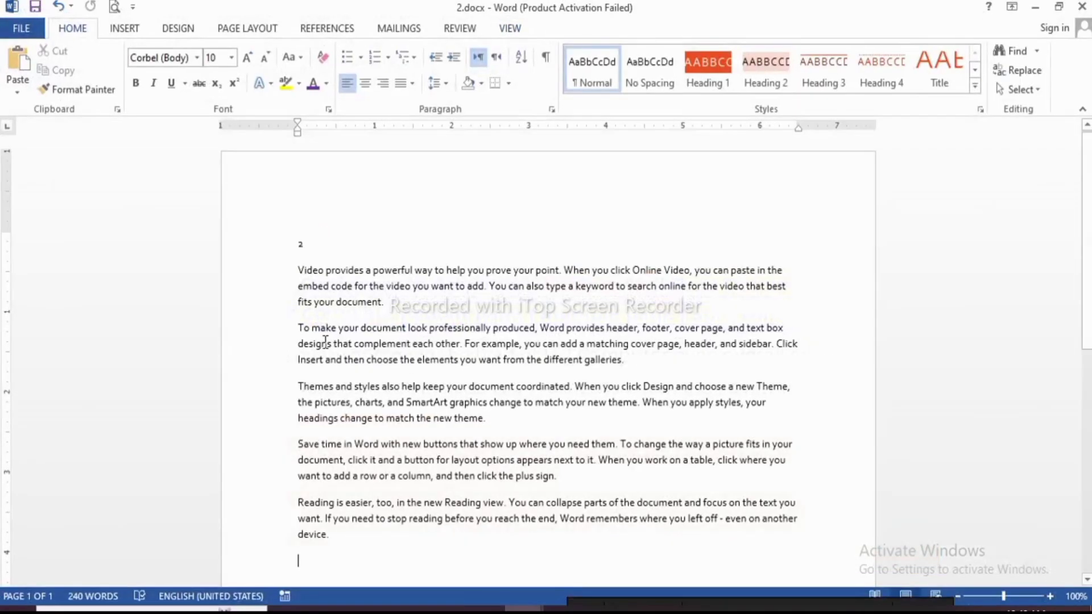
pyautogui.click(320, 270)
pyautogui.keyDown('ctrl'); pyautogui.scroll(1, 390, 360); pyautogui.keyUp('ctrl')
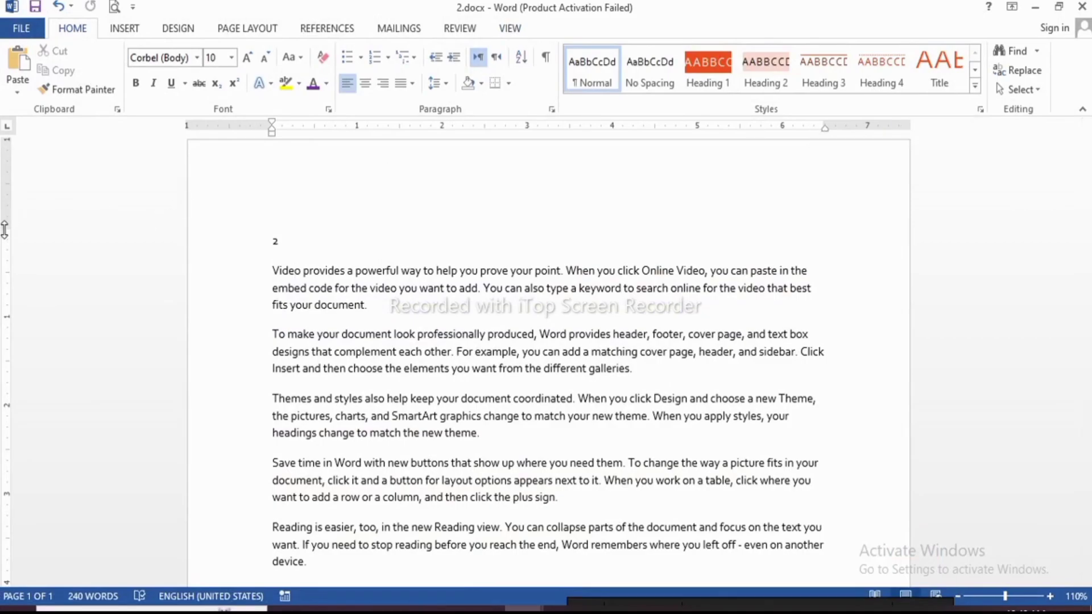
pyautogui.moveTo(4, 229); pyautogui.dragTo(7, 193)
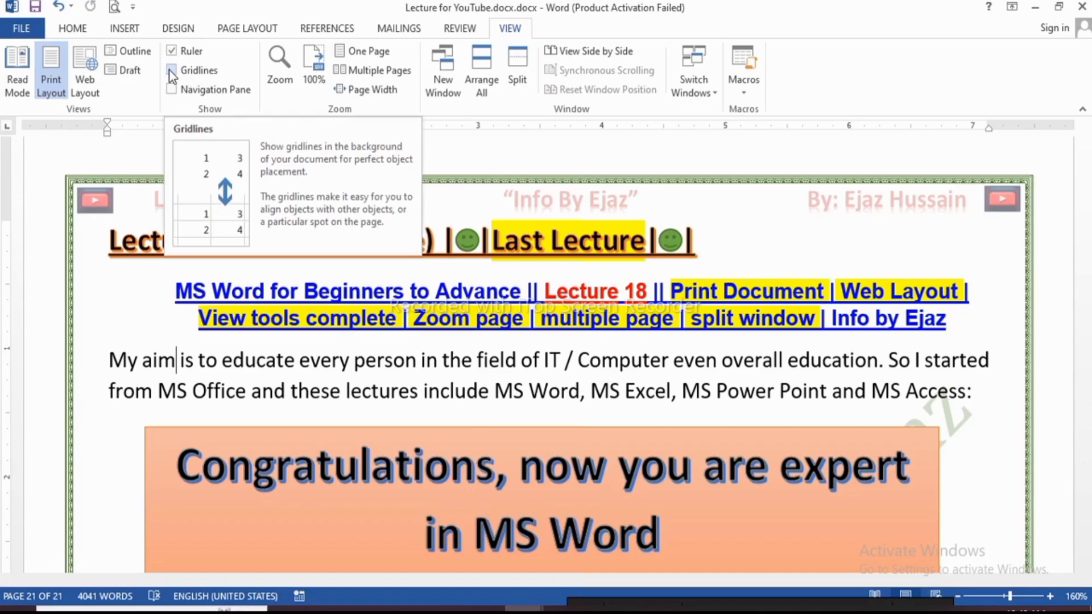
# Show the gridlines in the Lecture for YouTube document, view them down the last page, and hide them again
pyautogui.click(171, 72)
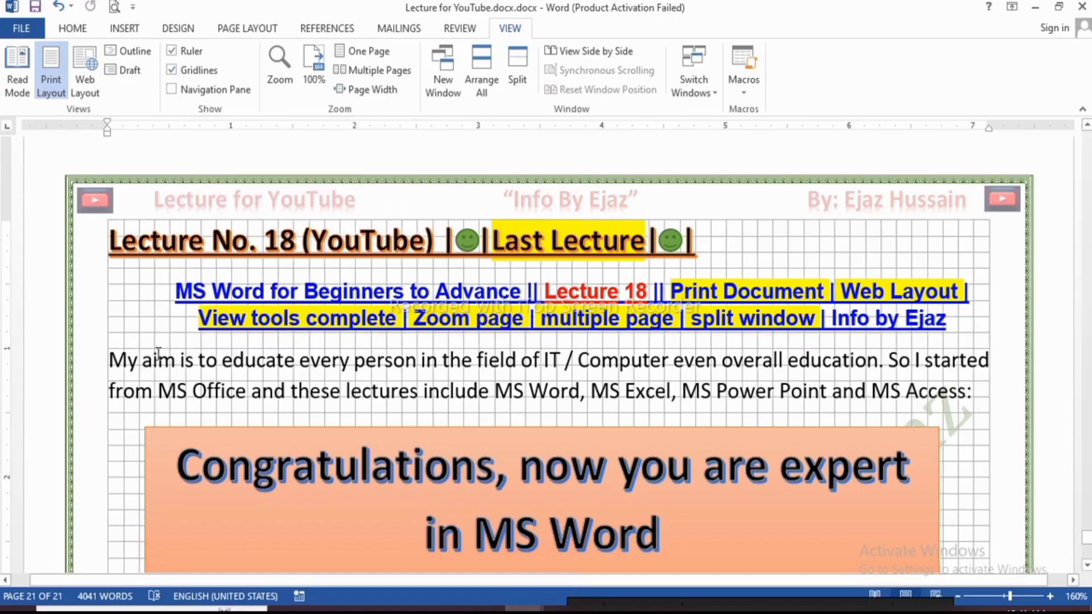
pyautogui.scroll(-10, 387, 319)
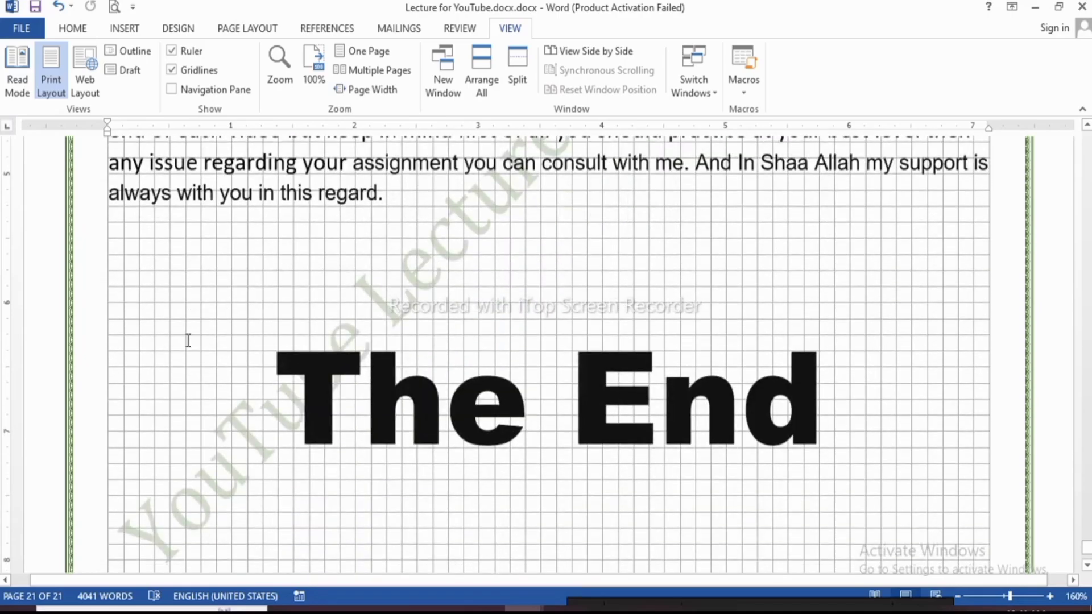
pyautogui.scroll(-2, 288, 419)
pyautogui.click(171, 70)
# Show the Navigation Pane with its headings, activate its document search box, and close the pane
pyautogui.click(171, 90)
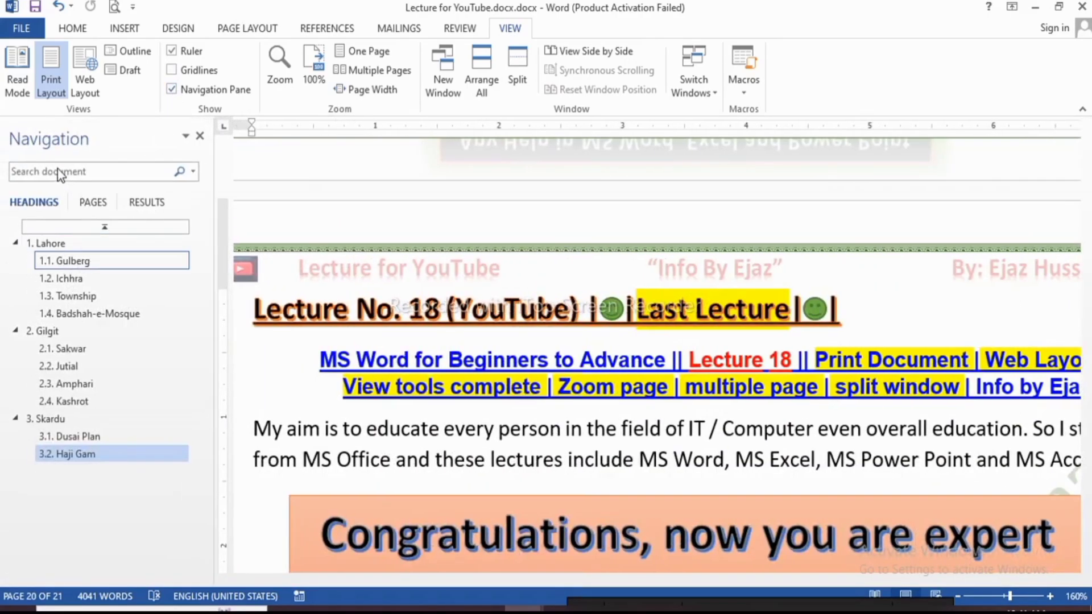
pyautogui.click(36, 173)
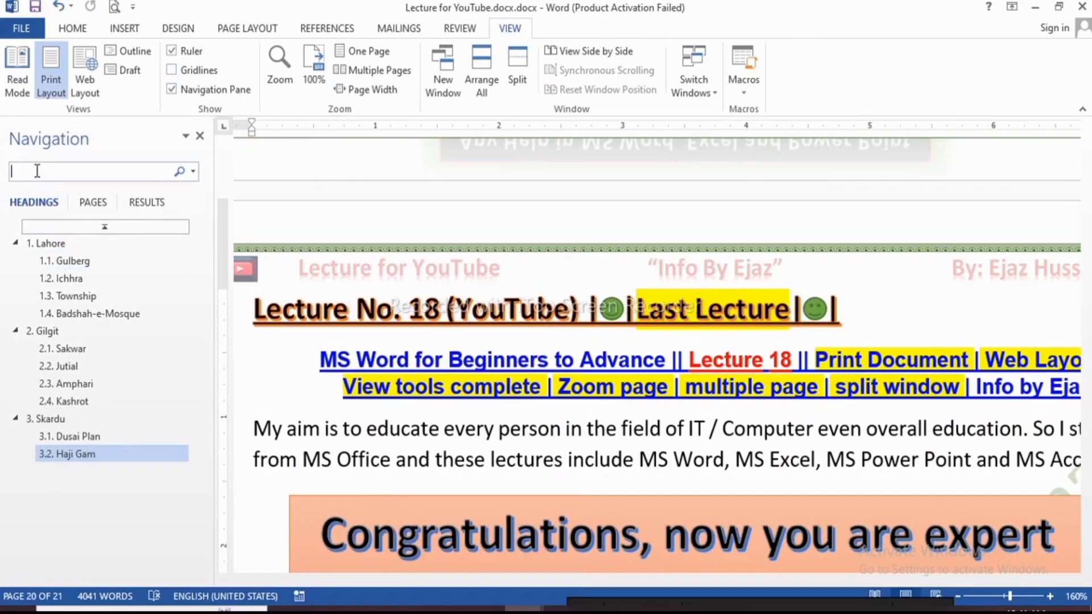
pyautogui.click(200, 136)
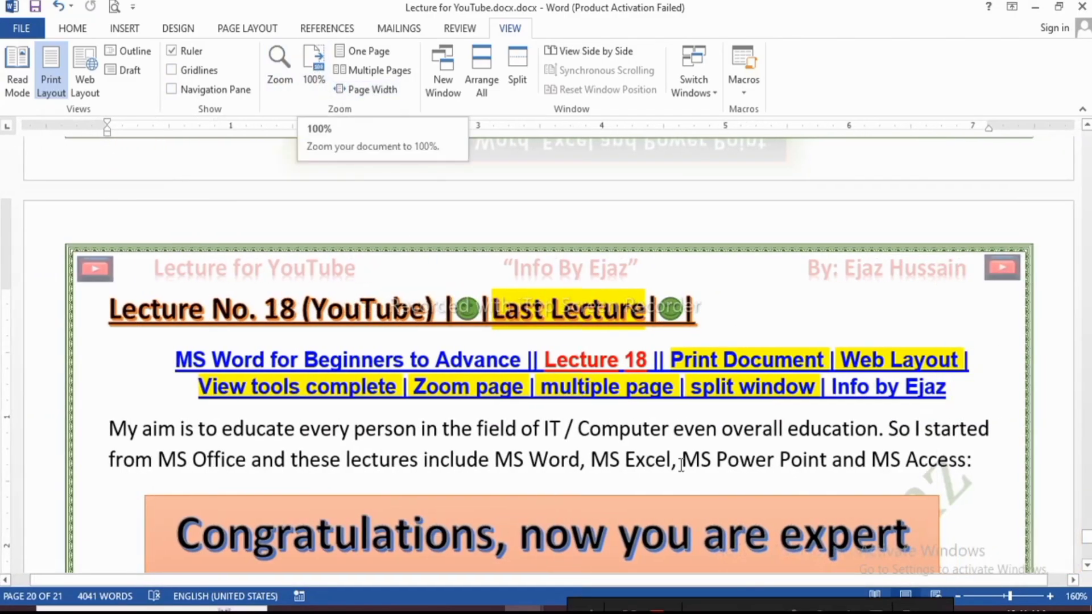
# Try the zoom levels of the document, enlarging to 170% and reducing to 150%
pyautogui.click(1051, 597)
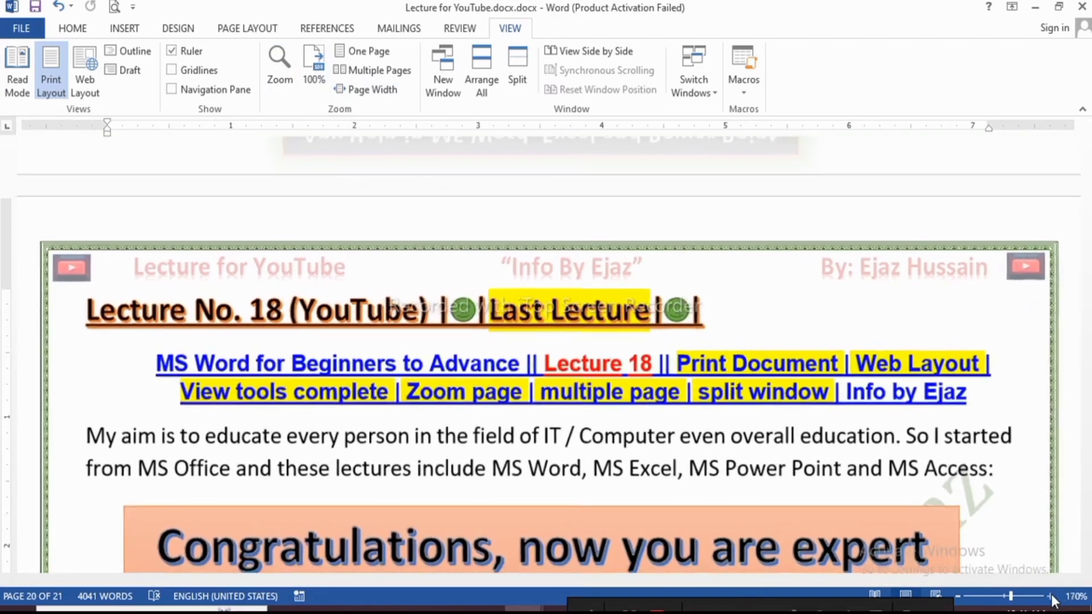
pyautogui.click(959, 596)
pyautogui.click(959, 596)
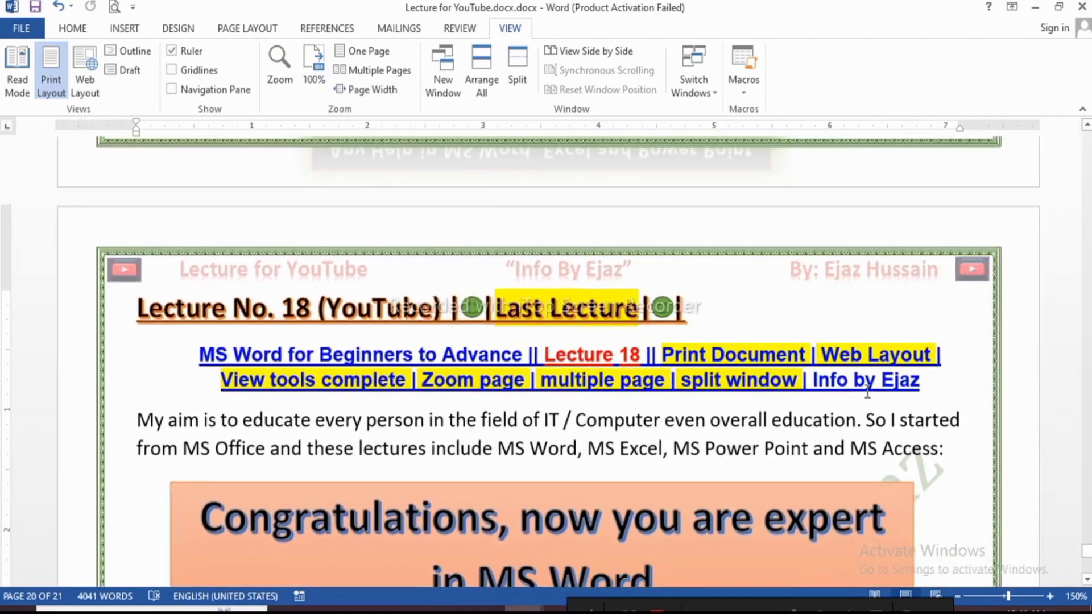
pyautogui.scroll(-1, 578, 284)
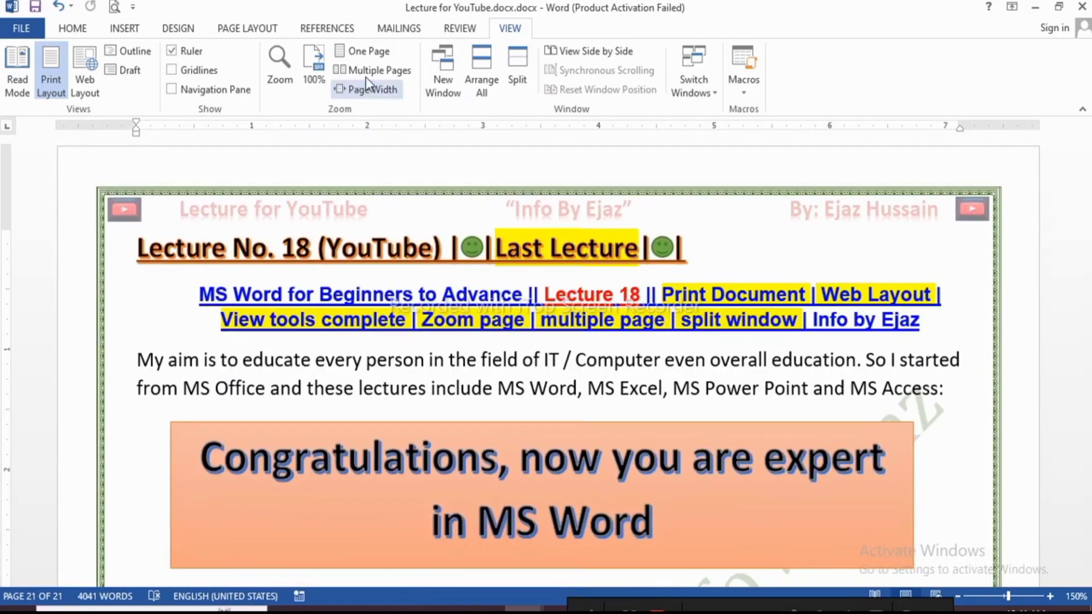
# Fit one whole page in the window and browse from the Lecture No. 18 page to the Lecture No. 17 page
pyautogui.click(374, 50)
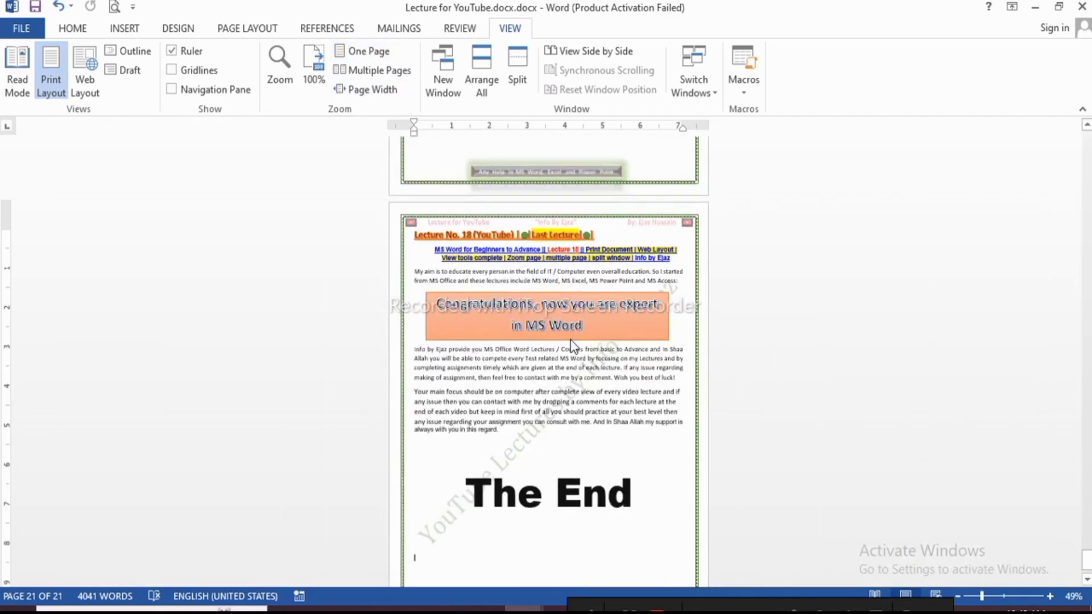
pyautogui.scroll(8, 571, 347)
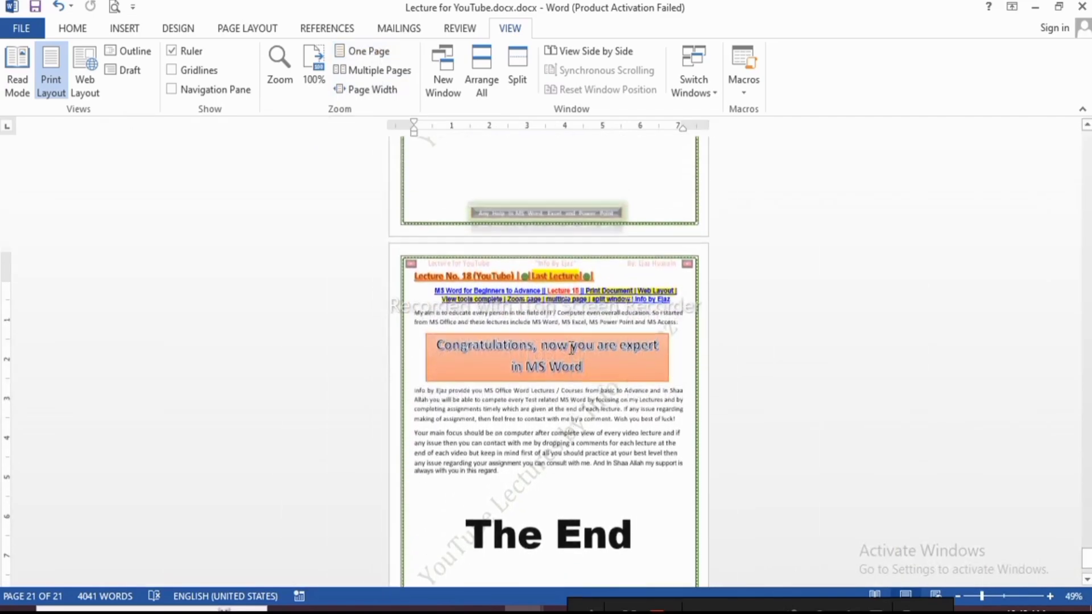
pyautogui.scroll(3, 557, 348)
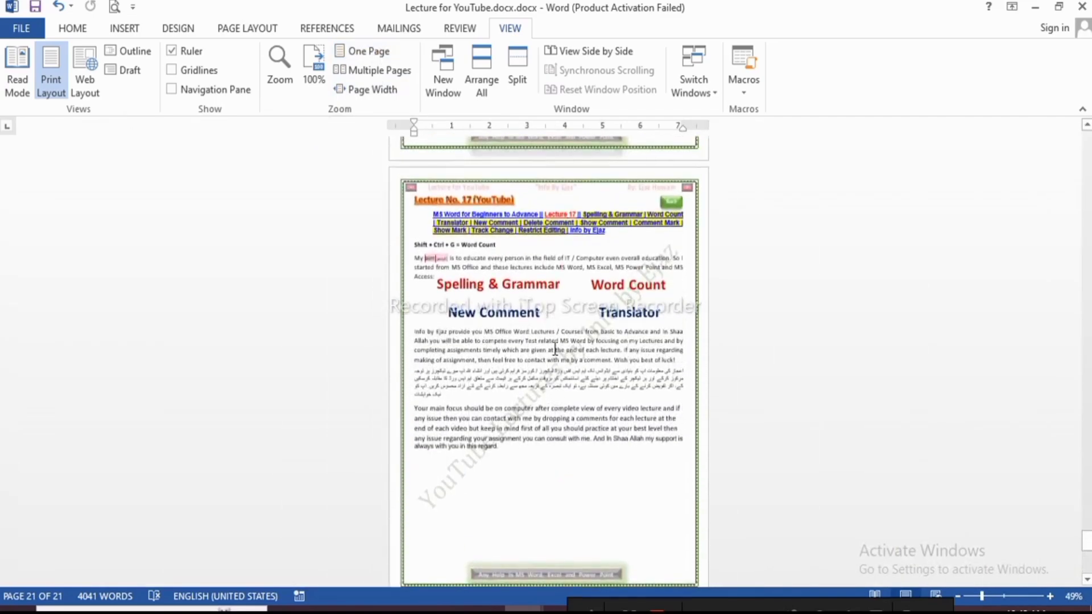
pyautogui.scroll(-3, 552, 347)
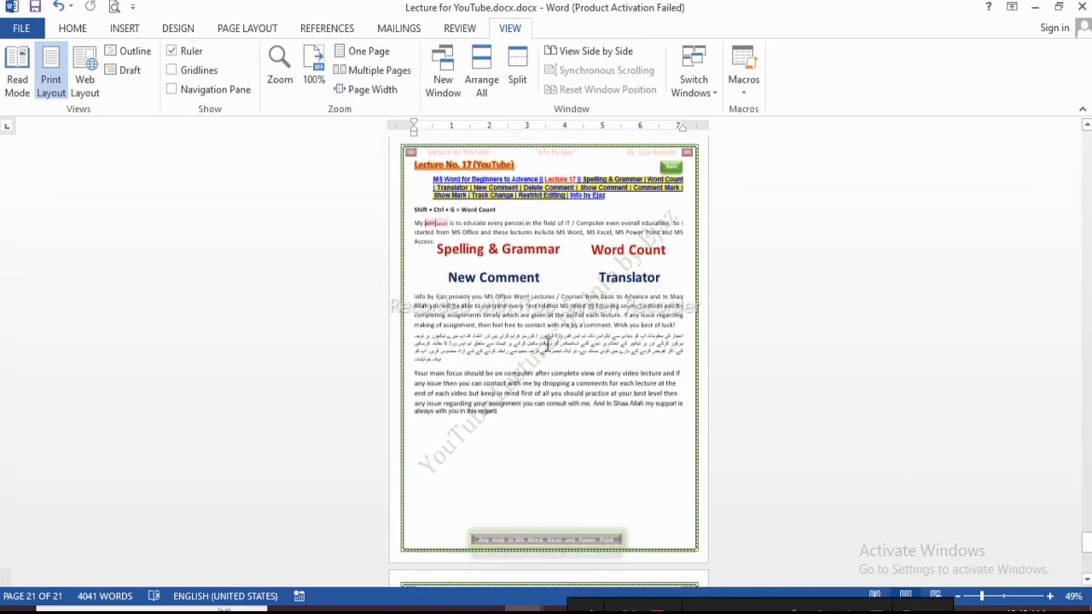
# Enlarge the Lecture No. 17 page to 99%, restore the One Page view, and browse back to Lecture No. 16
pyautogui.keyDown('ctrl'); pyautogui.scroll(7, 547, 344); pyautogui.keyUp('ctrl')
pyautogui.keyDown('ctrl'); pyautogui.scroll(-2, 537, 307); pyautogui.keyUp('ctrl')
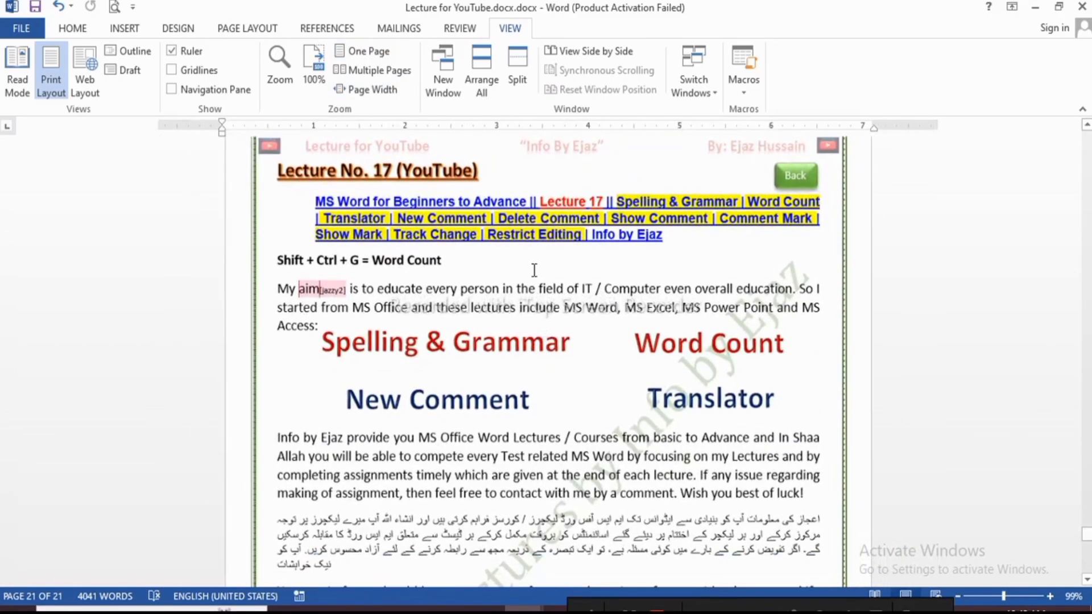
pyautogui.click(367, 52)
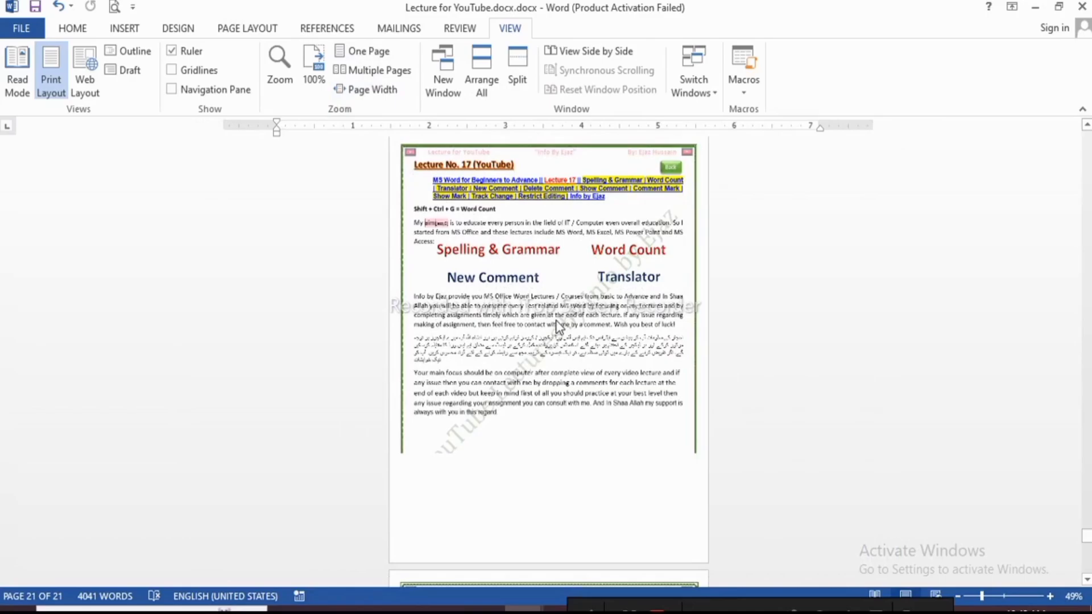
pyautogui.scroll(10, 544, 342)
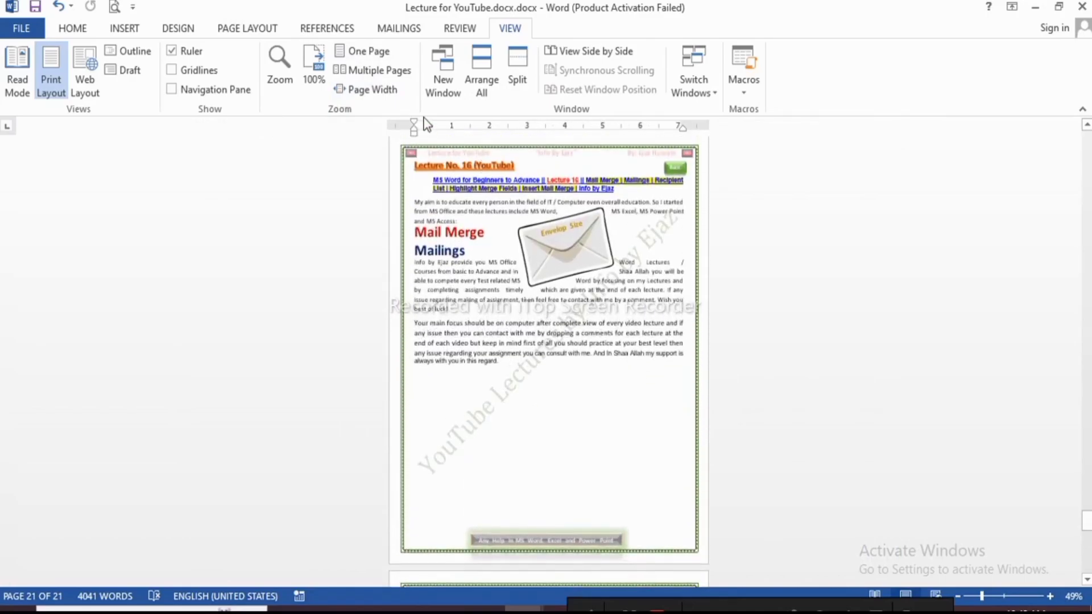
# Display multiple pages at once, enlarge them to 69%, shrink them to 10%, and zoom back in to 119%
pyautogui.click(371, 71)
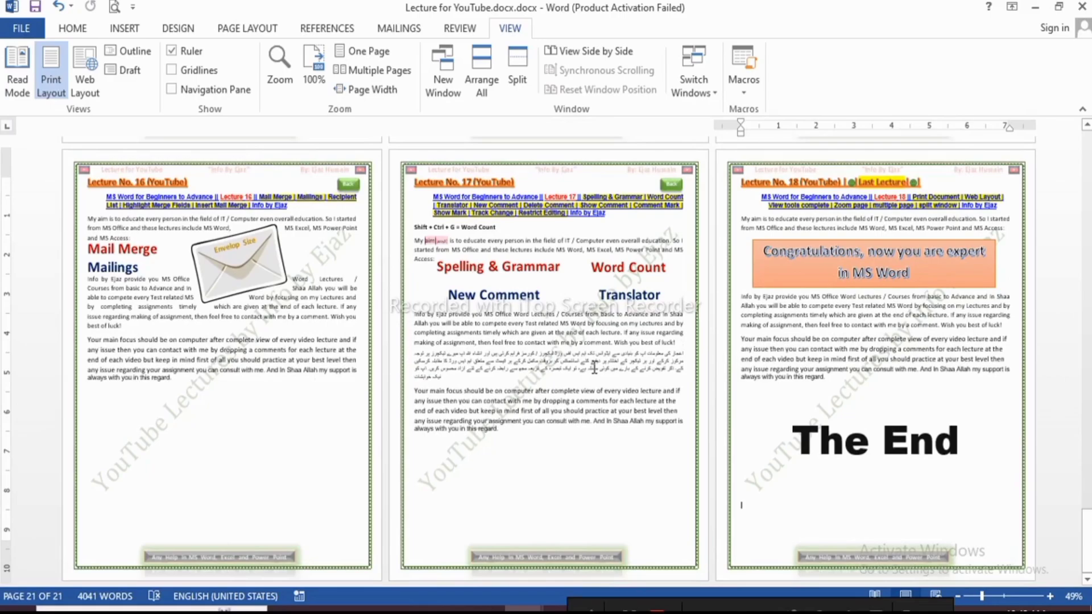
pyautogui.keyDown('ctrl'); pyautogui.scroll(2, 546, 378); pyautogui.keyUp('ctrl')
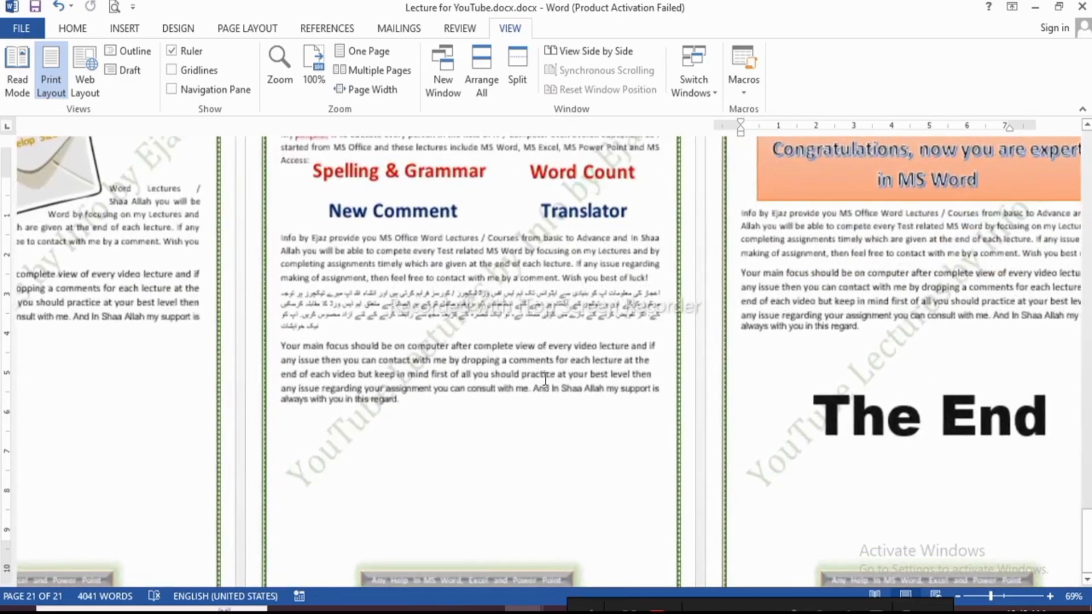
pyautogui.keyDown('ctrl'); pyautogui.scroll(-3, 546, 379); pyautogui.keyUp('ctrl')
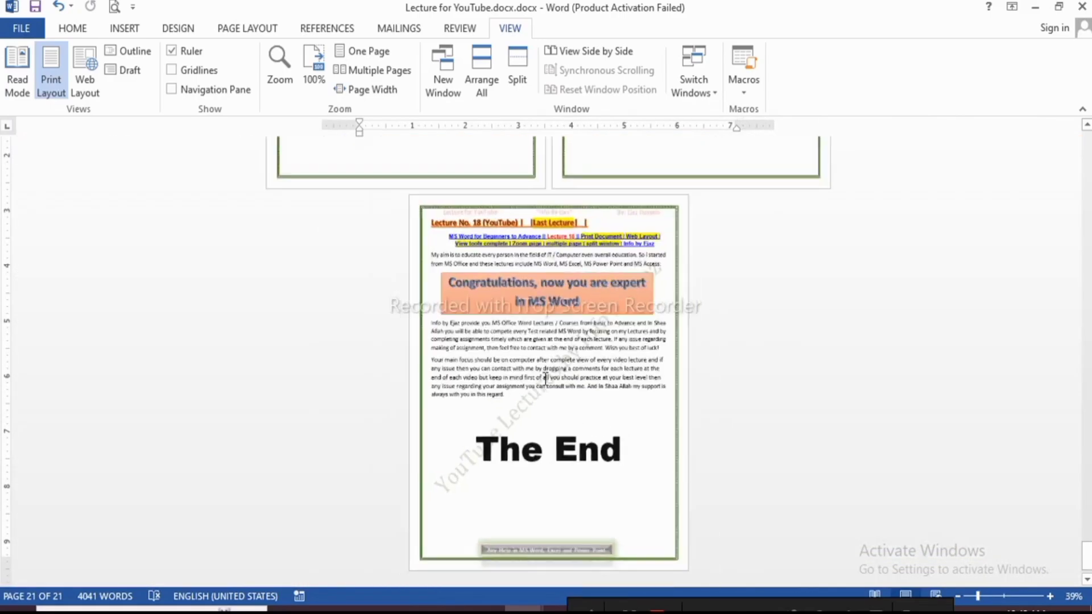
pyautogui.keyDown('ctrl'); pyautogui.scroll(-3, 546, 378); pyautogui.keyUp('ctrl')
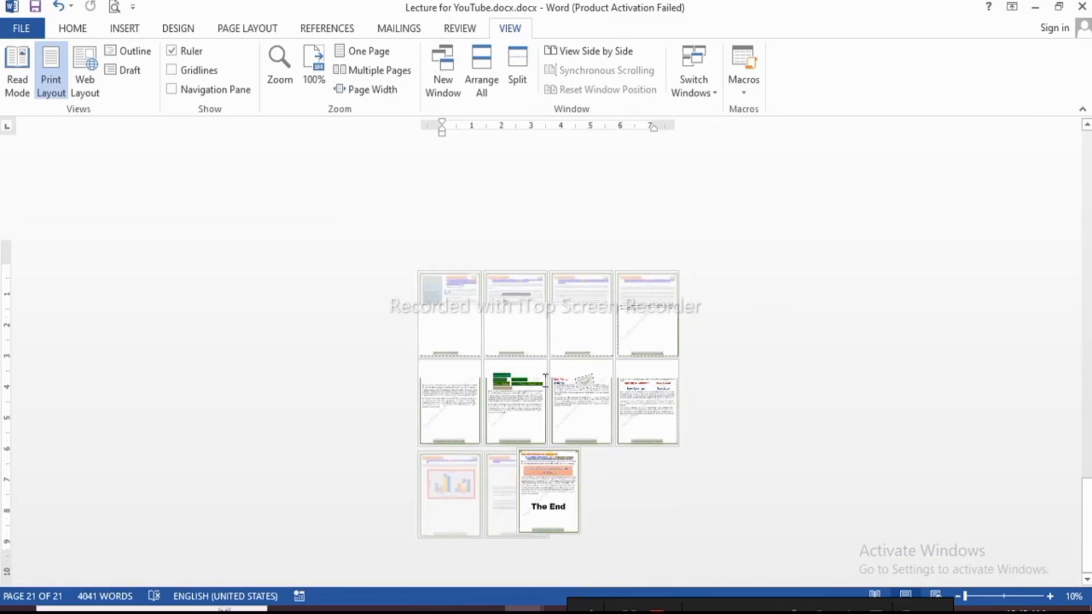
pyautogui.keyDown('ctrl'); pyautogui.scroll(10, 494, 441); pyautogui.keyUp('ctrl')
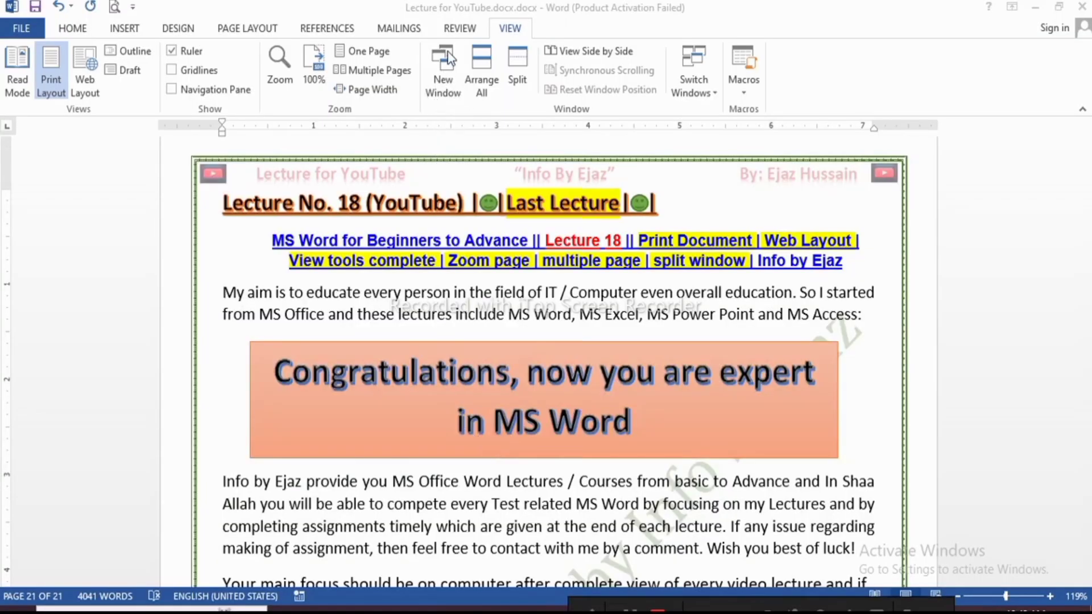
pyautogui.click(433, 307)
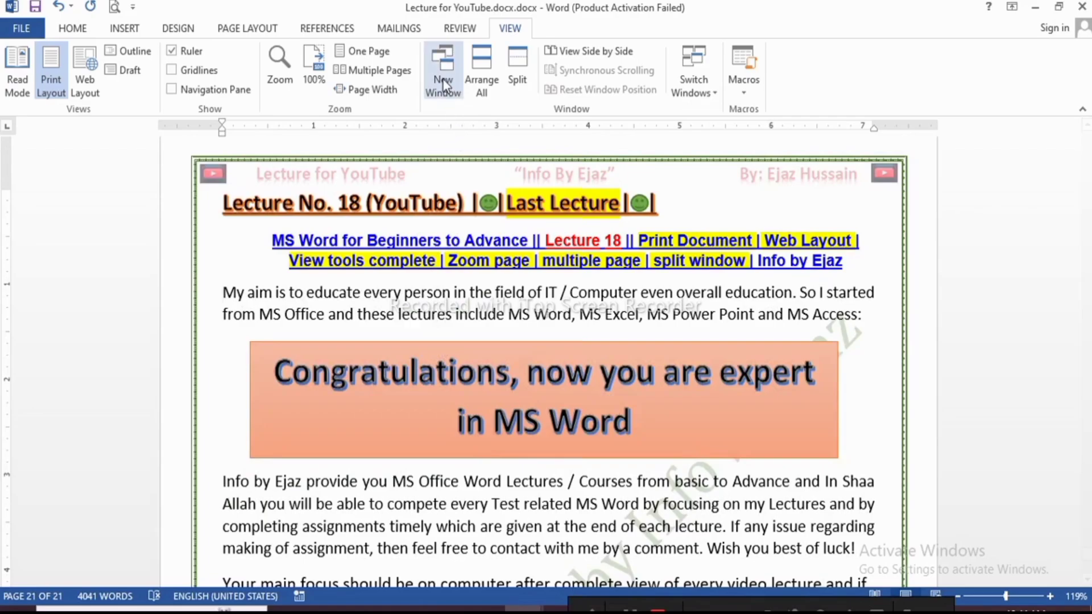